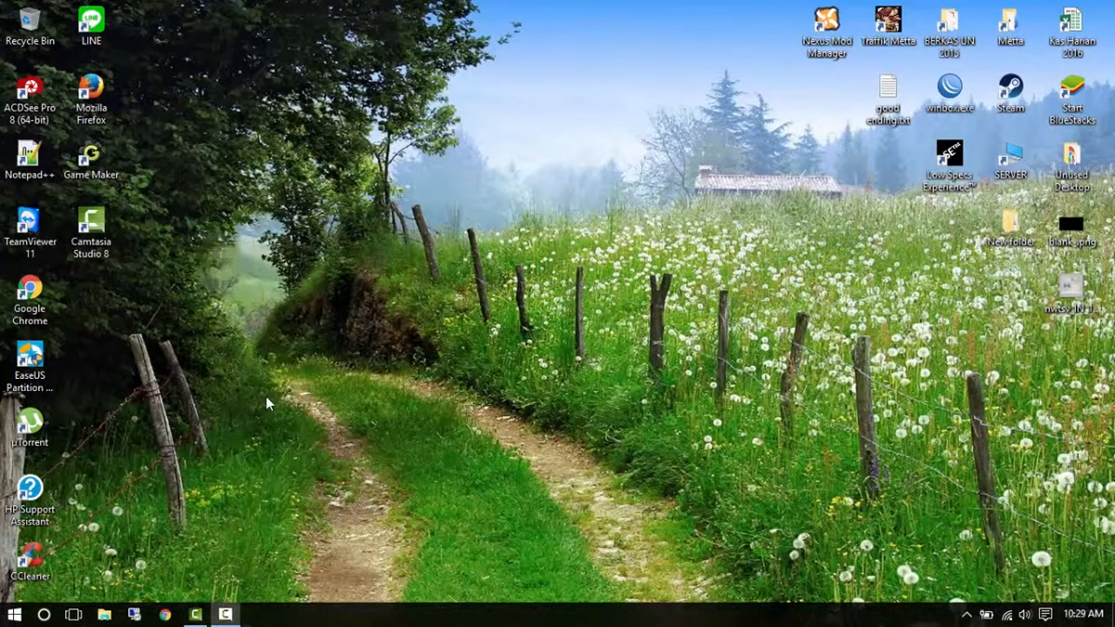
Launch XAMPP Control Panel from the Start menu's XAMPP program group.
{"action": "left_click", "coordinate": [14, 614]}
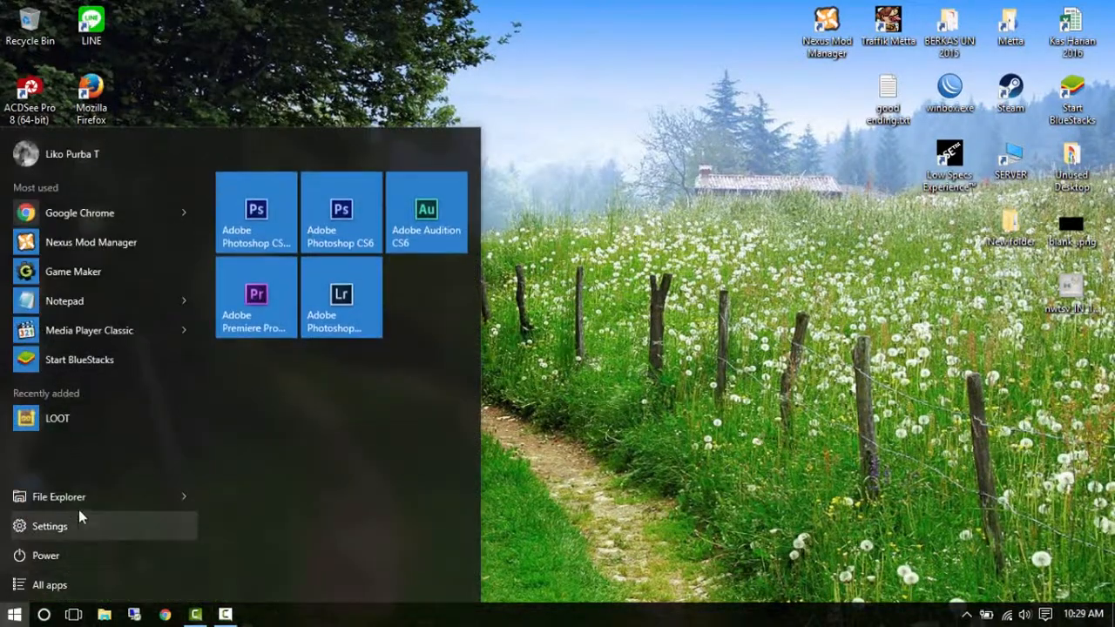
{"action": "left_click", "coordinate": [70, 582]}
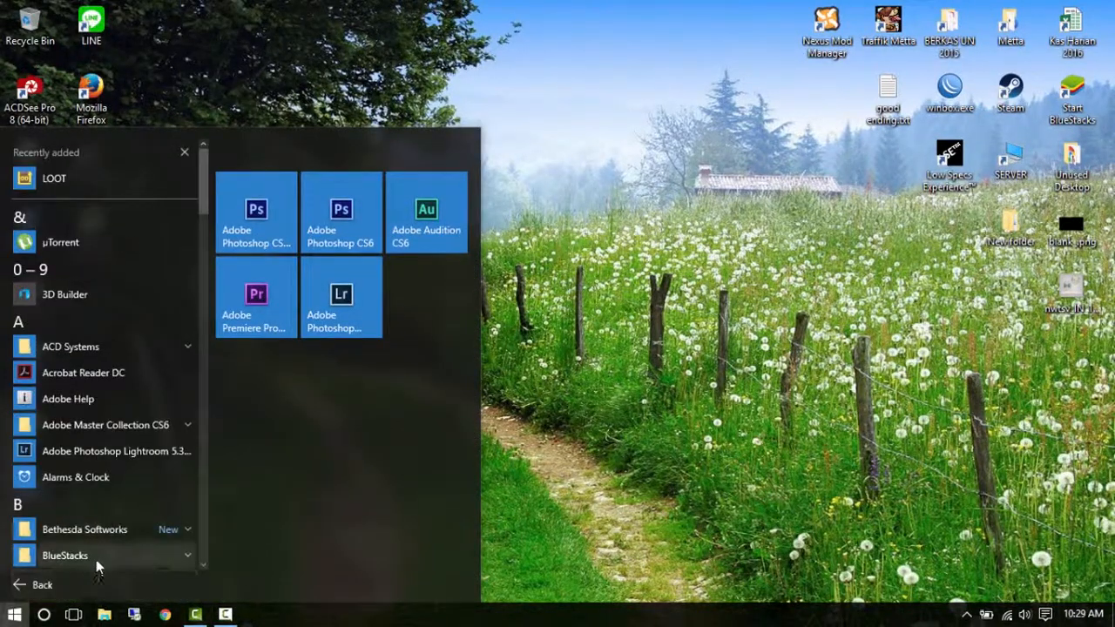
{"action": "left_click", "coordinate": [100, 507]}
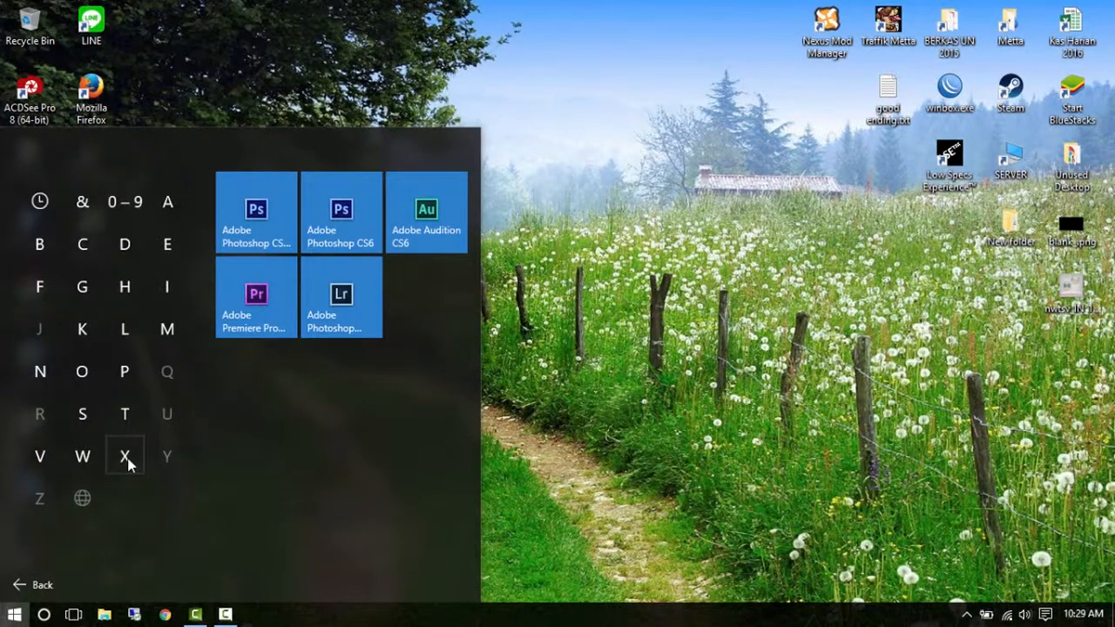
{"action": "left_click", "coordinate": [125, 455]}
{"action": "left_click", "coordinate": [78, 531]}
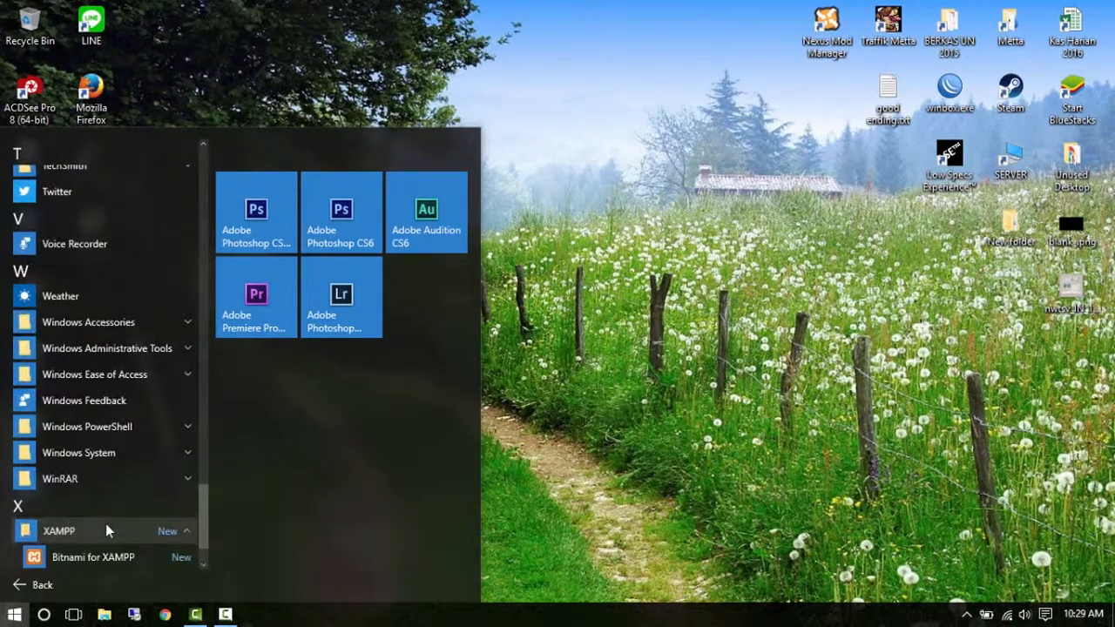
{"action": "scroll", "coordinate": [203, 538], "scroll_direction": "down", "scroll_amount": 1}
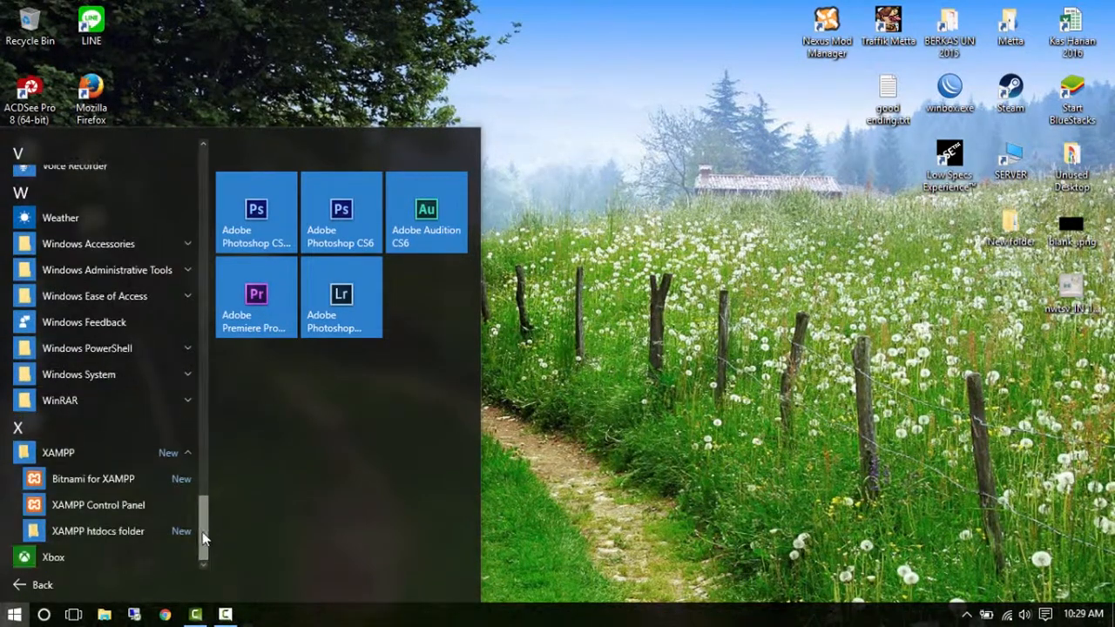
{"action": "left_click", "coordinate": [127, 507]}
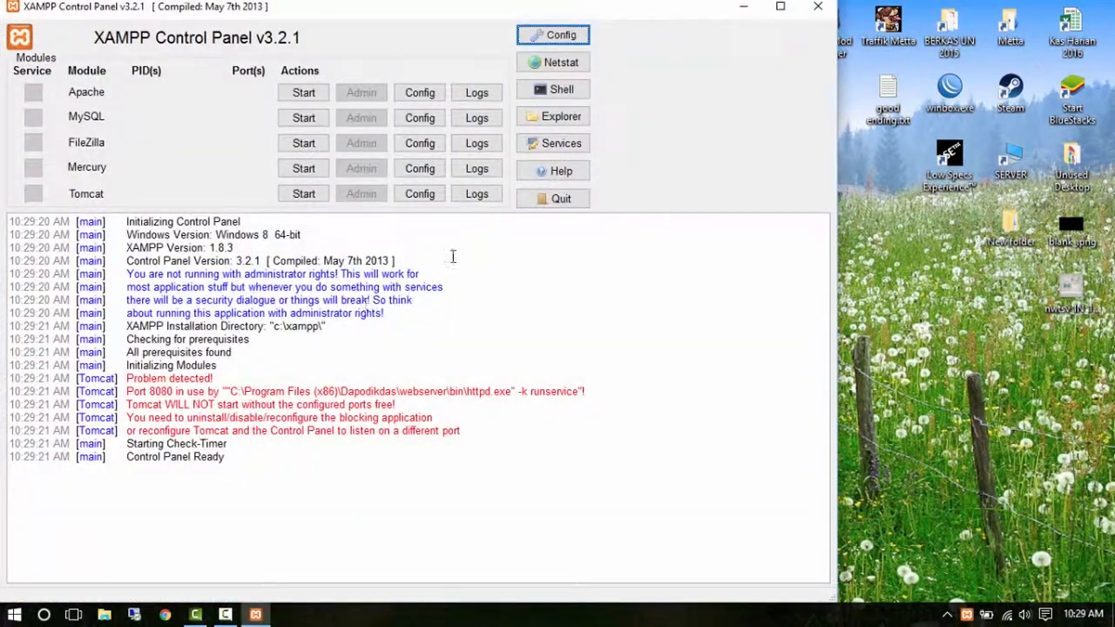
Maximize and restore the XAMPP Control Panel, then make its window narrower.
{"action": "left_click", "coordinate": [783, 8]}
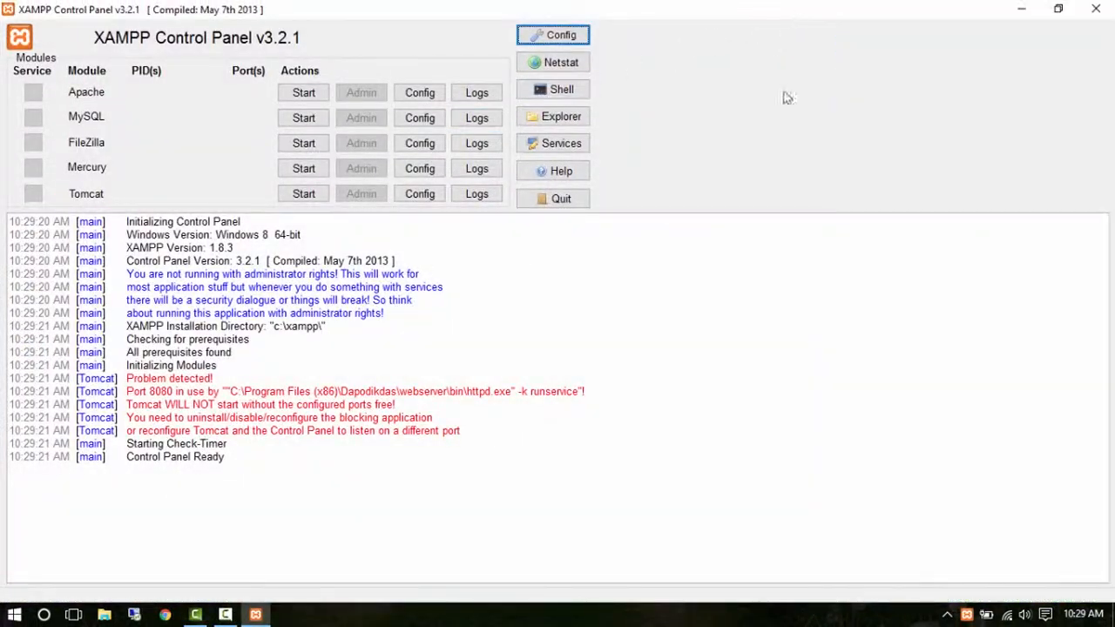
{"action": "left_click", "coordinate": [1057, 8]}
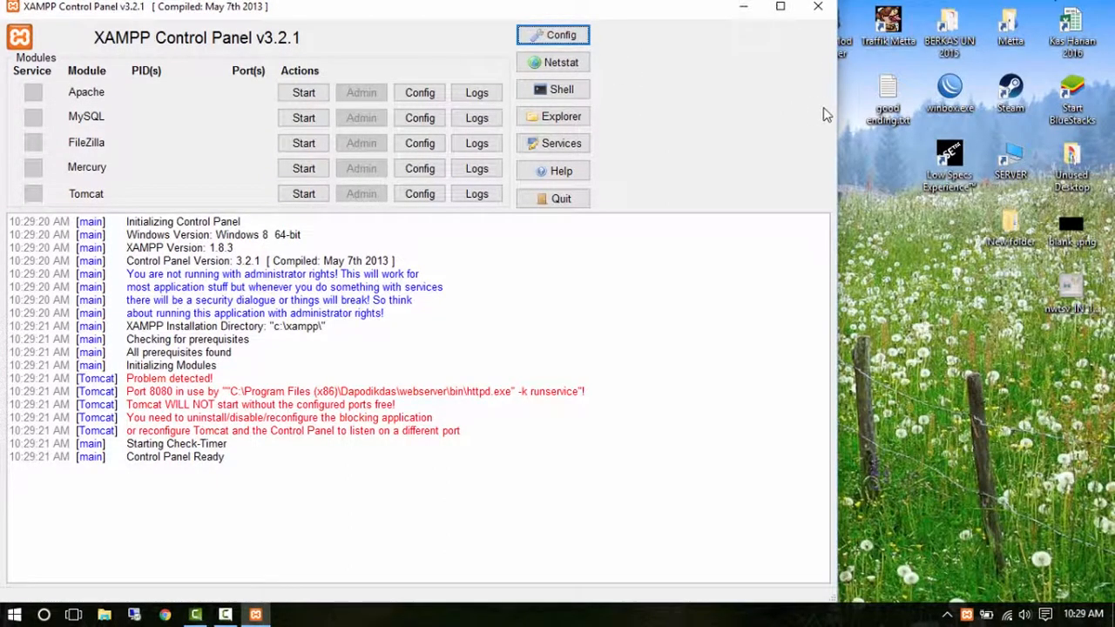
{"action": "left_click_drag", "start_coordinate": [837, 111], "coordinate": [598, 111]}
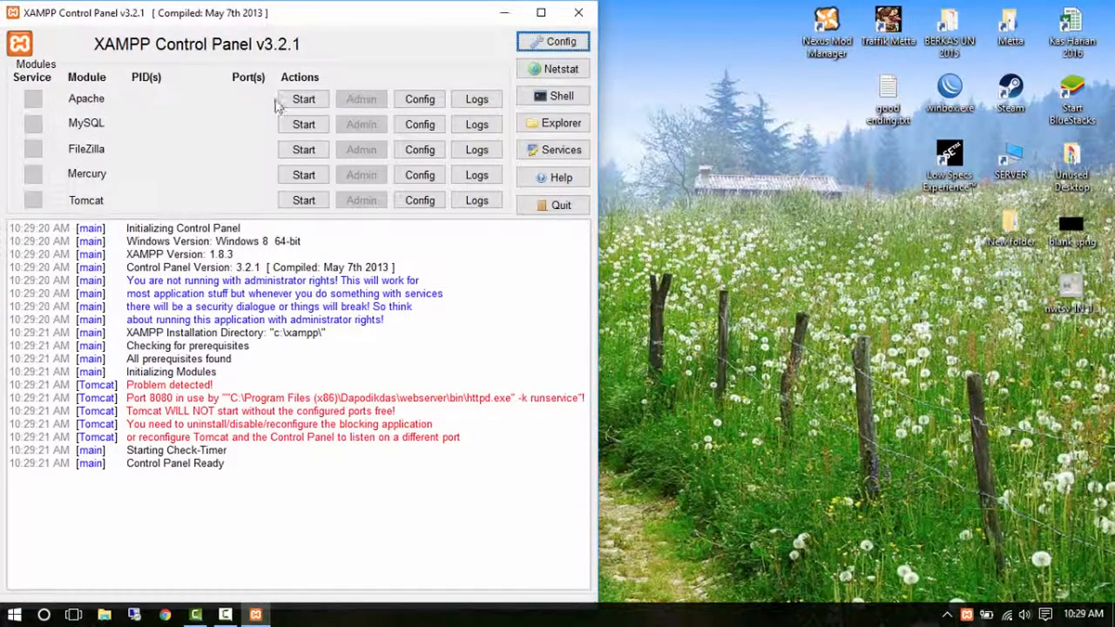
Start the Apache and MySQL modules, then bring up a new Chrome tab.
{"action": "left_click", "coordinate": [304, 100]}
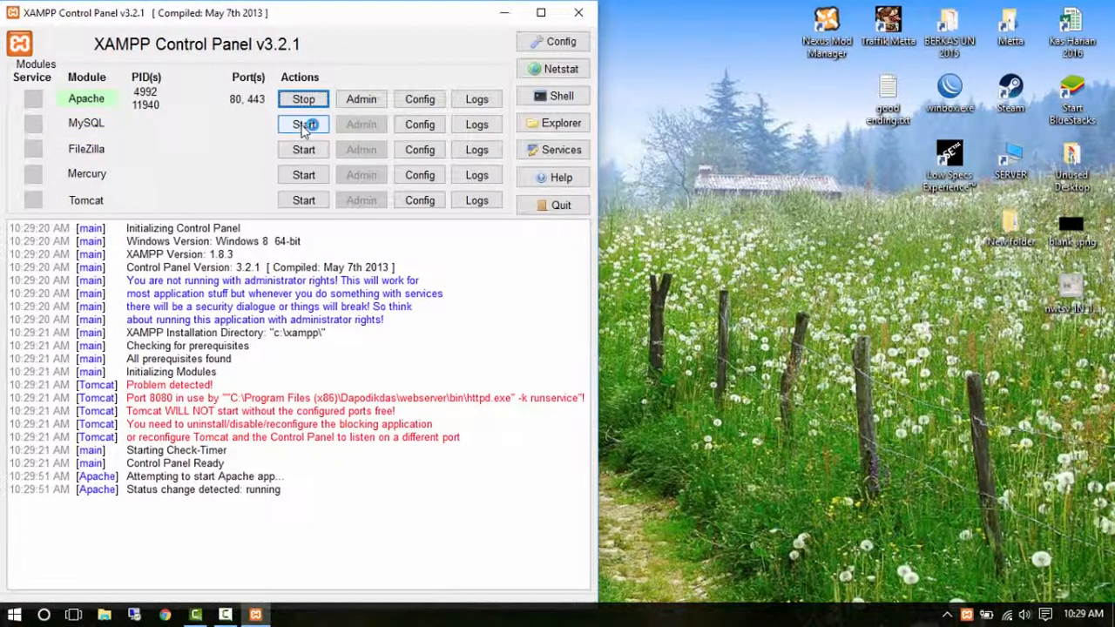
{"action": "left_click", "coordinate": [304, 126]}
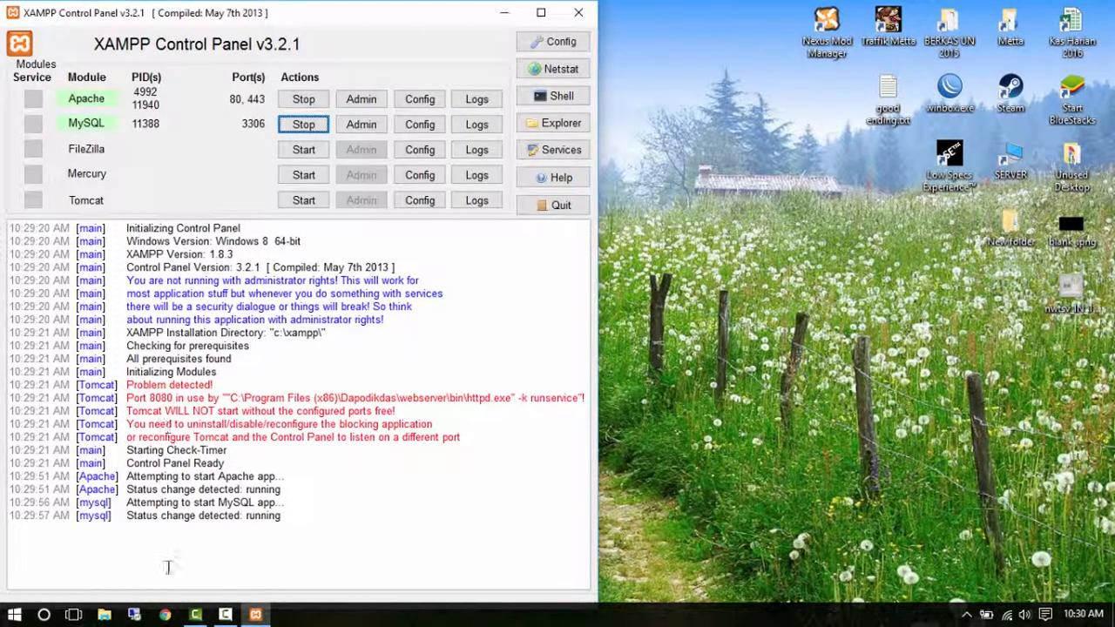
{"action": "left_click", "coordinate": [165, 615]}
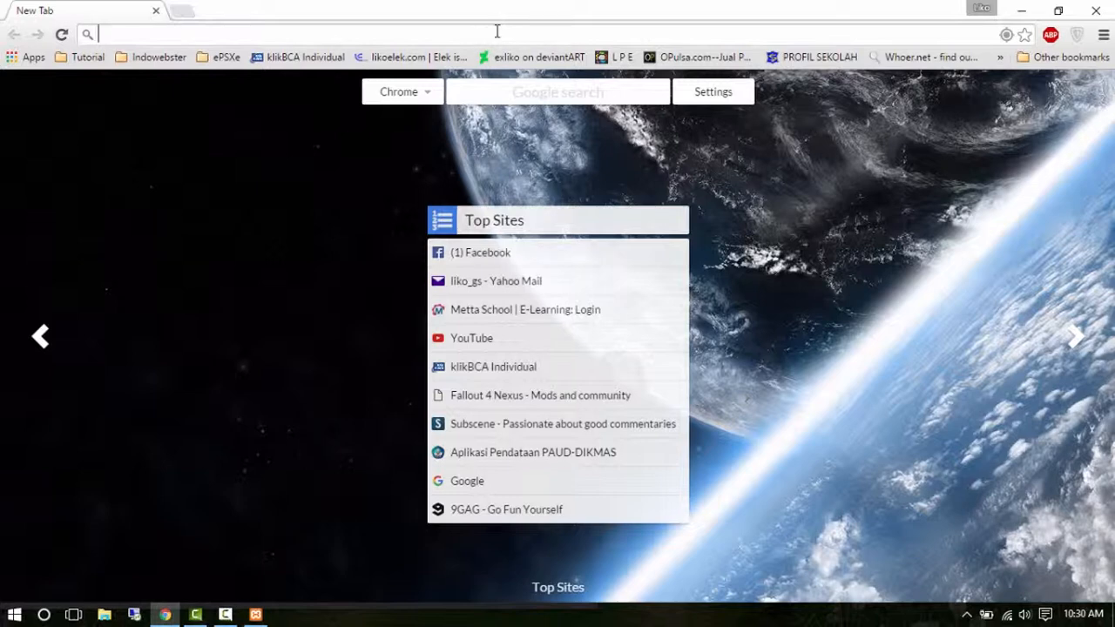
Search Google for 'wordpress', open the Download WordPress 4.4.1 page, then close Chrome.
{"action": "type", "text": "wordpre"}
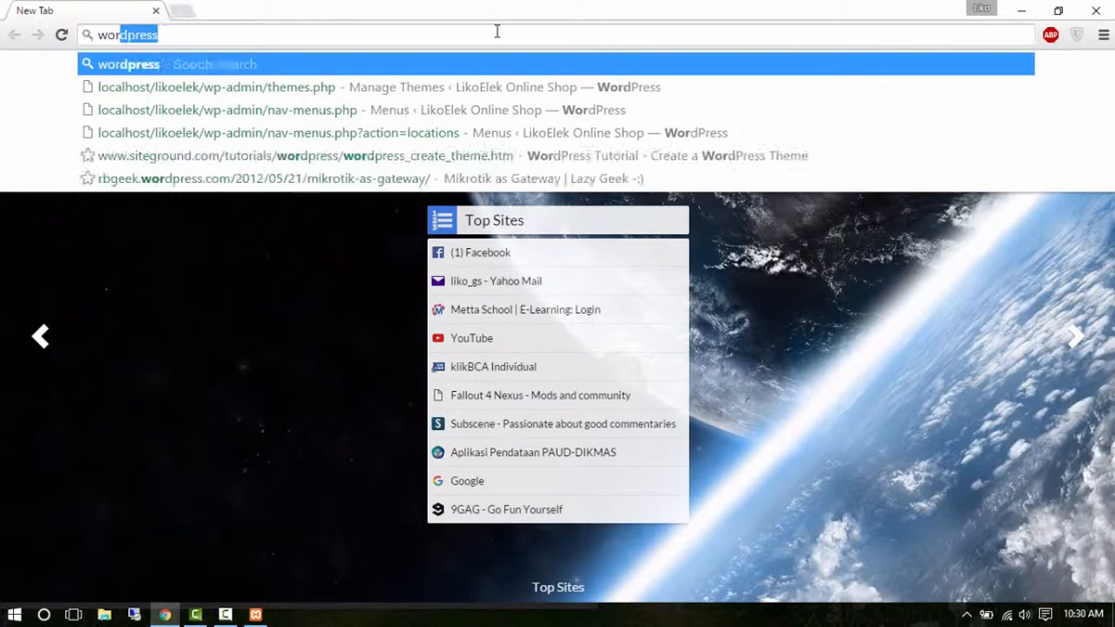
{"action": "type", "text": "ss"}
{"action": "key", "text": "Return"}
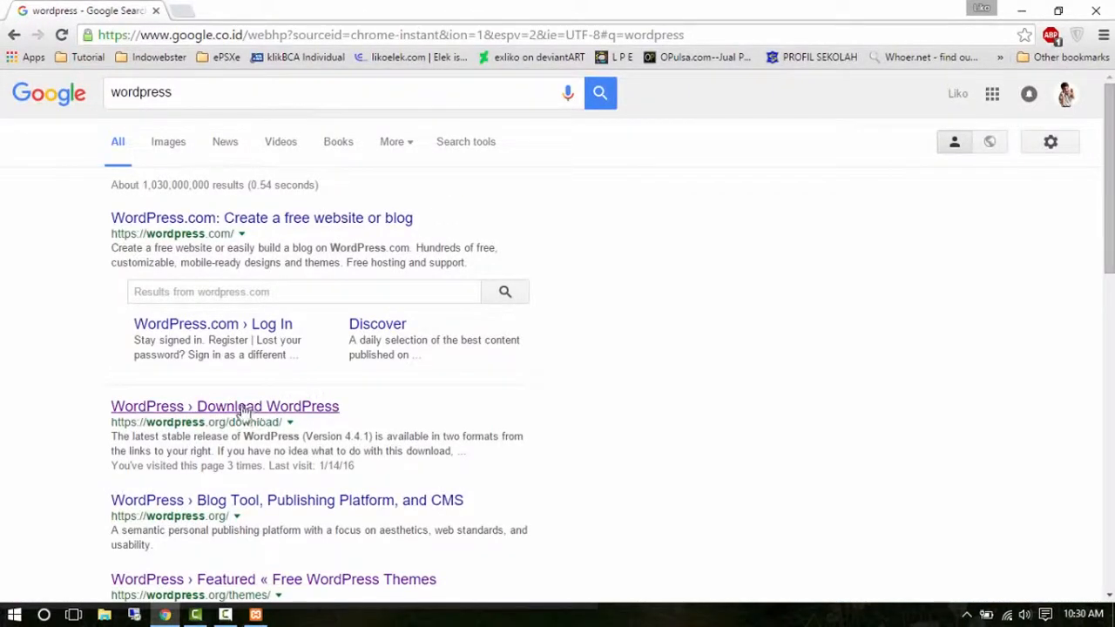
{"action": "left_click", "coordinate": [286, 411]}
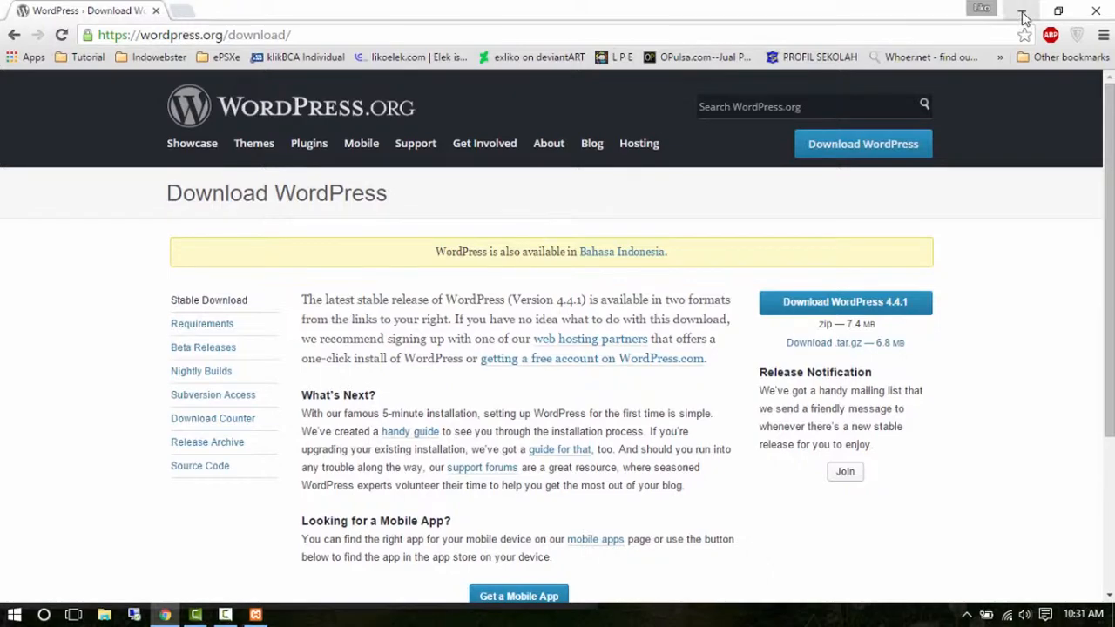
{"action": "left_click", "coordinate": [1096, 11]}
Go from the desktop New folder to C:\xampp\htdocs, then close Explorer.
{"action": "double_click", "coordinate": [1008, 227]}
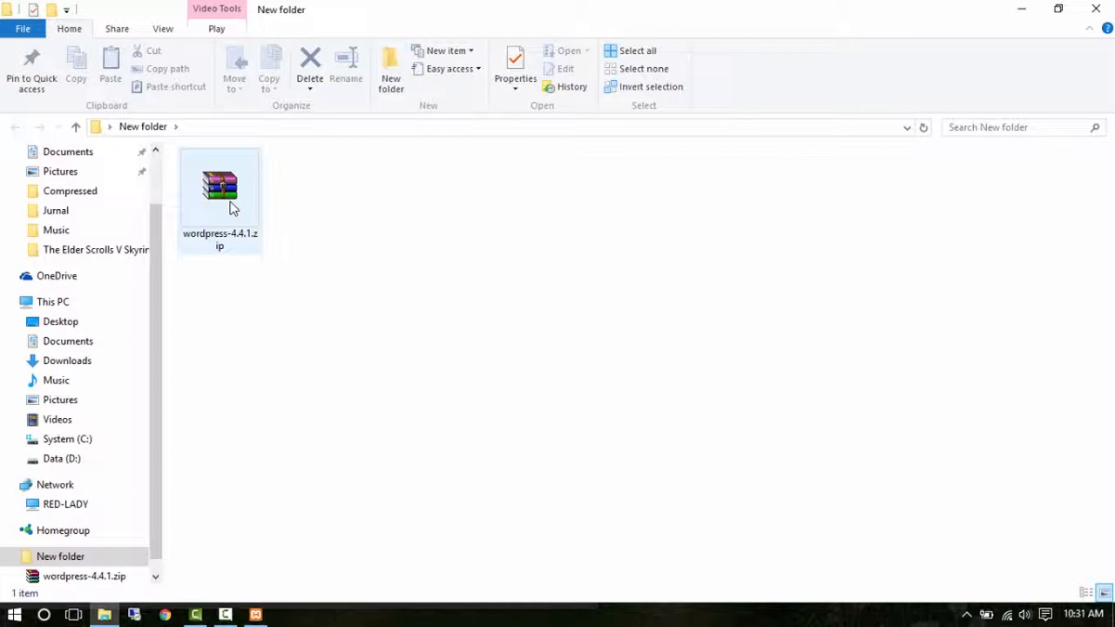
{"action": "left_click", "coordinate": [75, 302]}
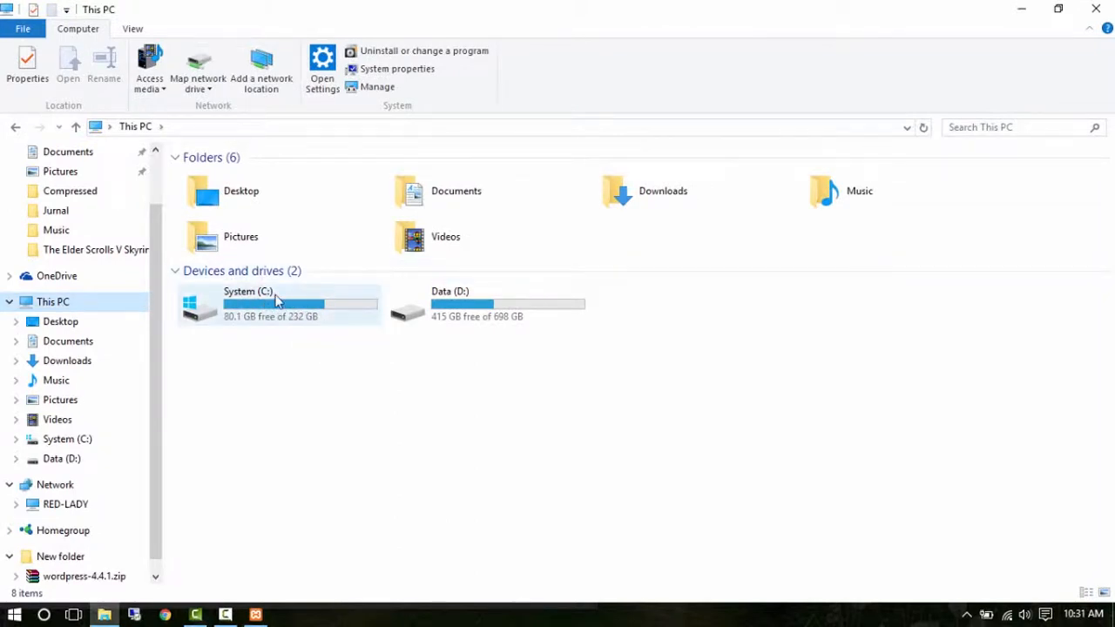
{"action": "double_click", "coordinate": [277, 300]}
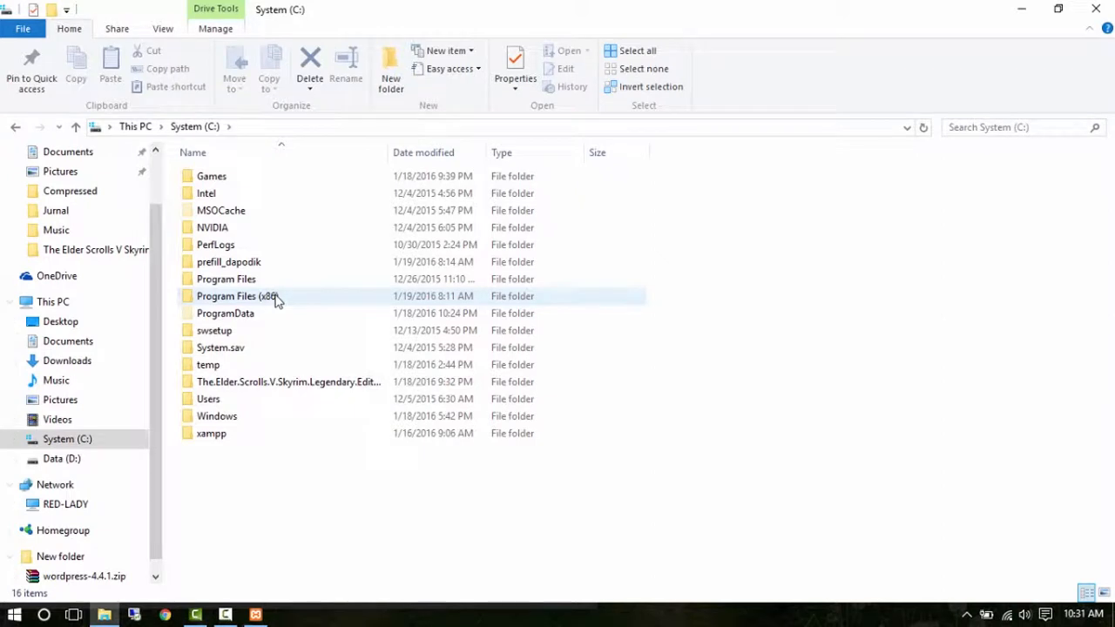
{"action": "double_click", "coordinate": [217, 436]}
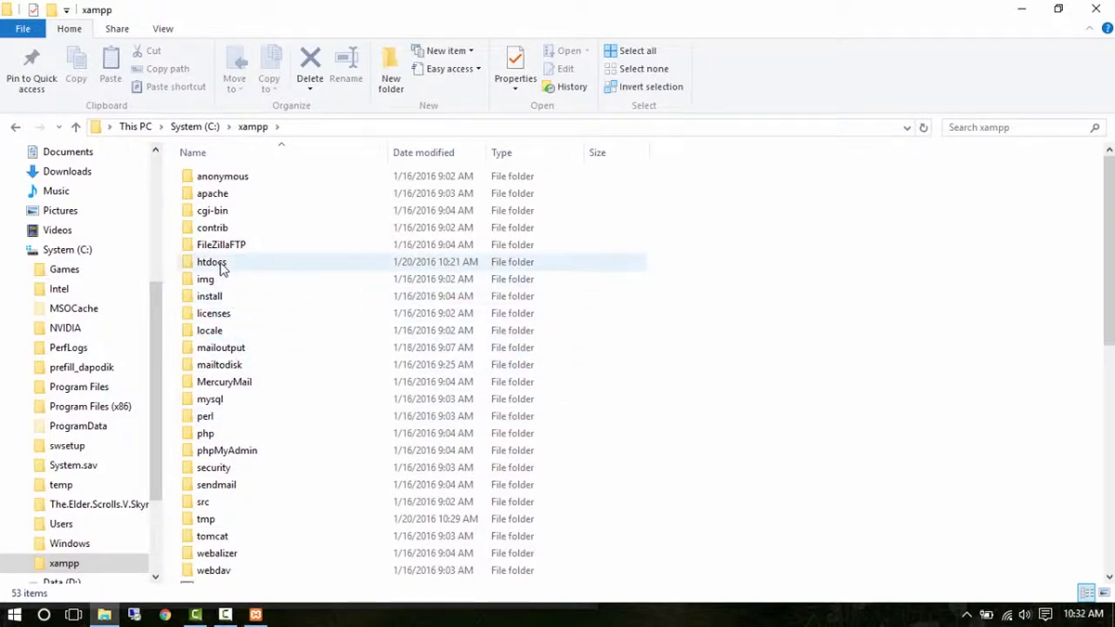
{"action": "double_click", "coordinate": [221, 270]}
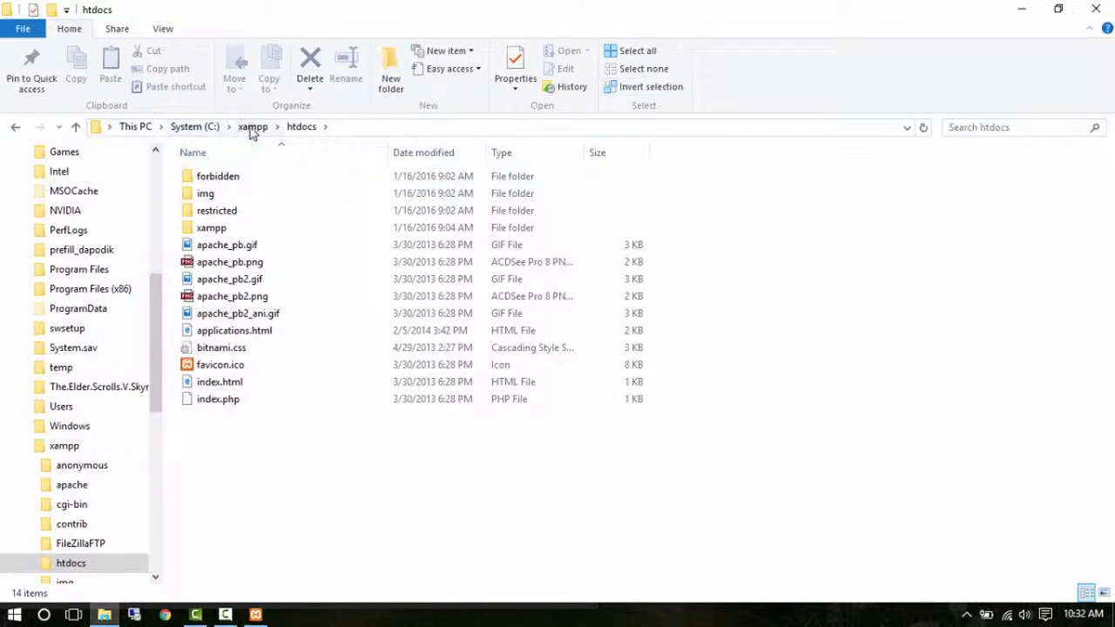
{"action": "left_click", "coordinate": [1097, 11]}
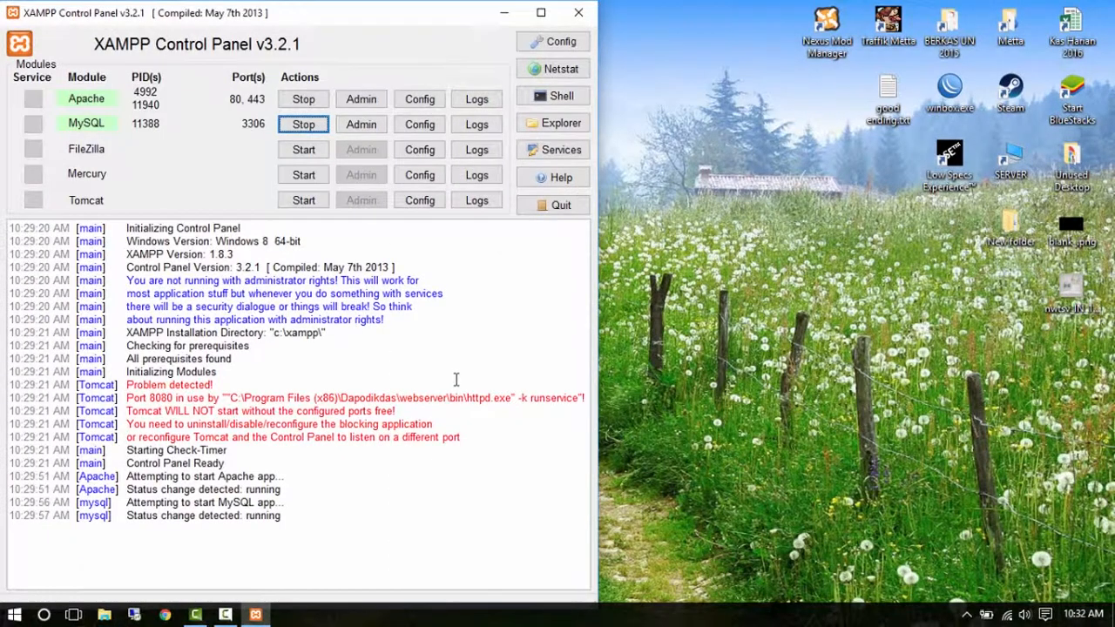
Open the XAMPP htdocs folder from the Start menu's XAMPP group and minimize it.
{"action": "left_click", "coordinate": [14, 614]}
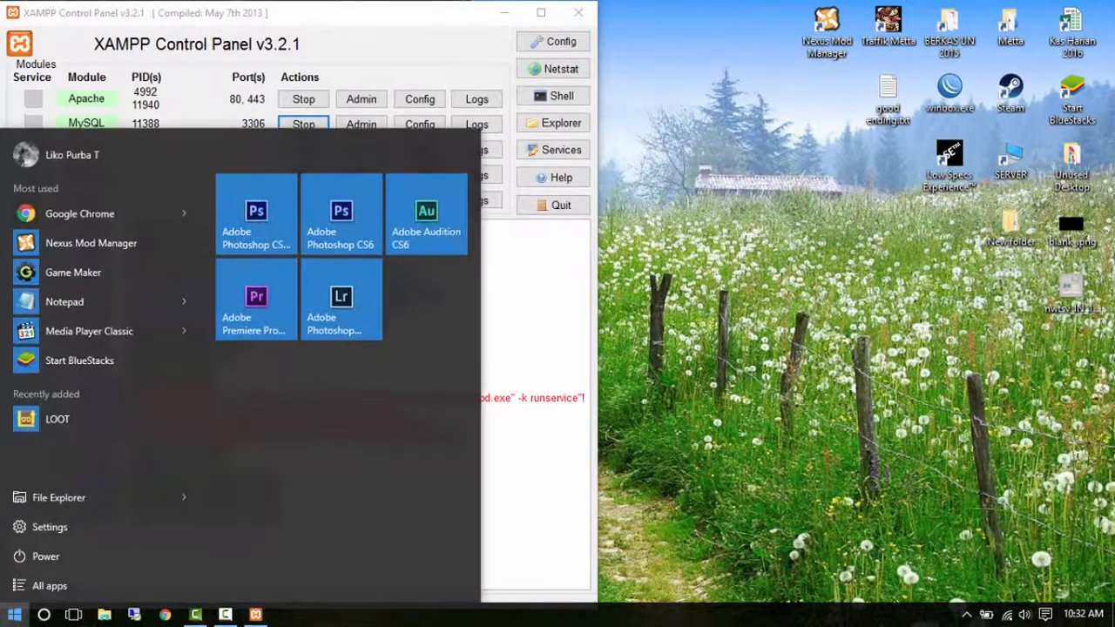
{"action": "left_click", "coordinate": [40, 587]}
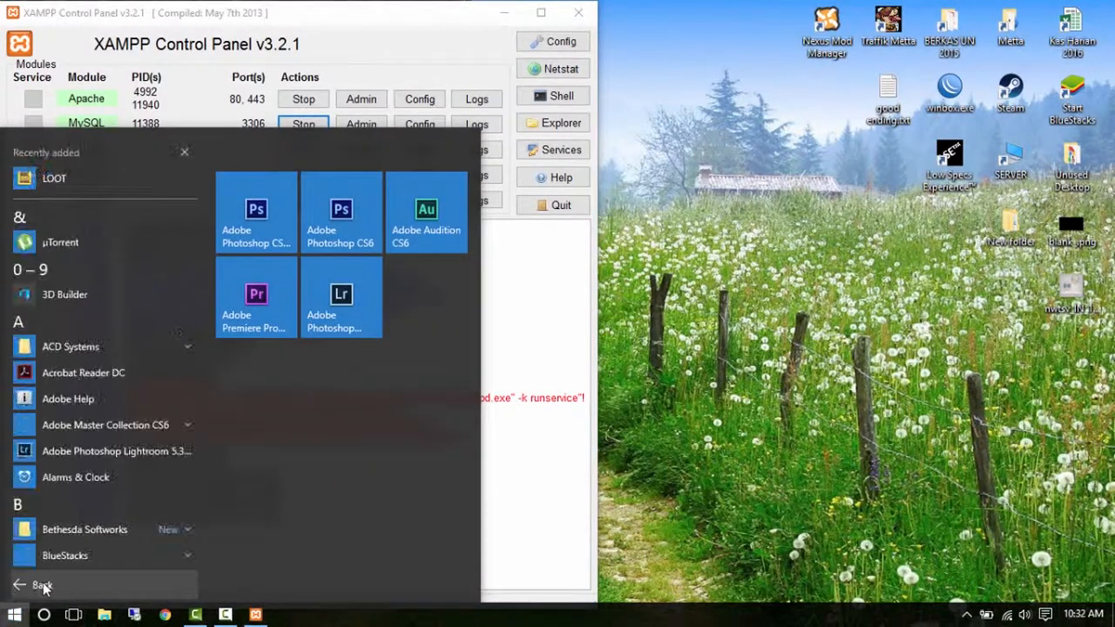
{"action": "left_click", "coordinate": [94, 508]}
{"action": "left_click", "coordinate": [124, 456]}
{"action": "left_click", "coordinate": [104, 535]}
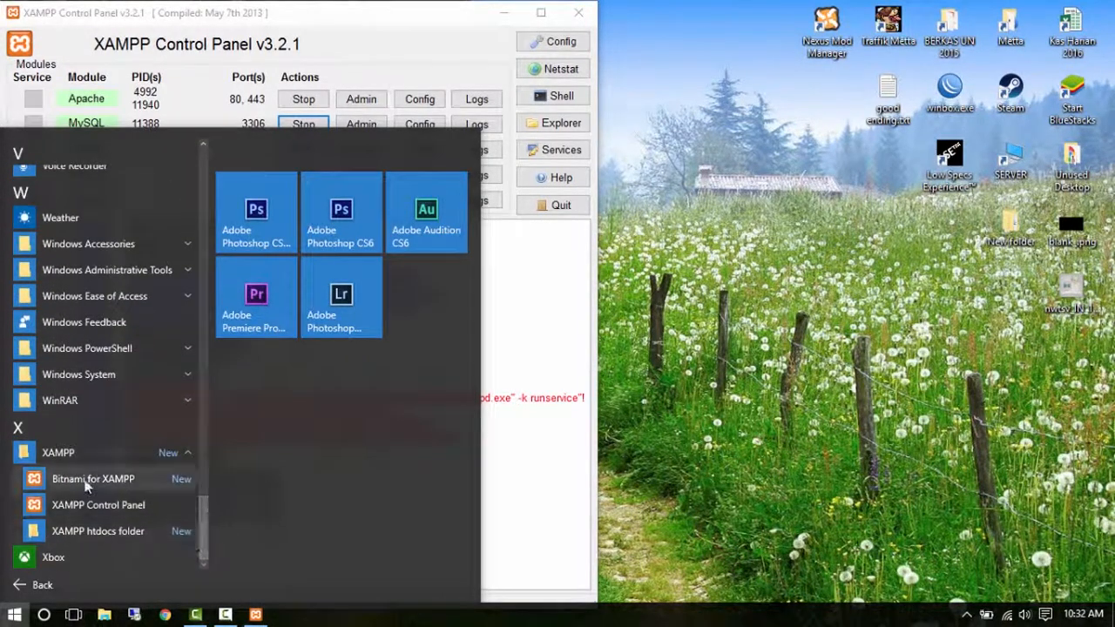
{"action": "left_click", "coordinate": [130, 533]}
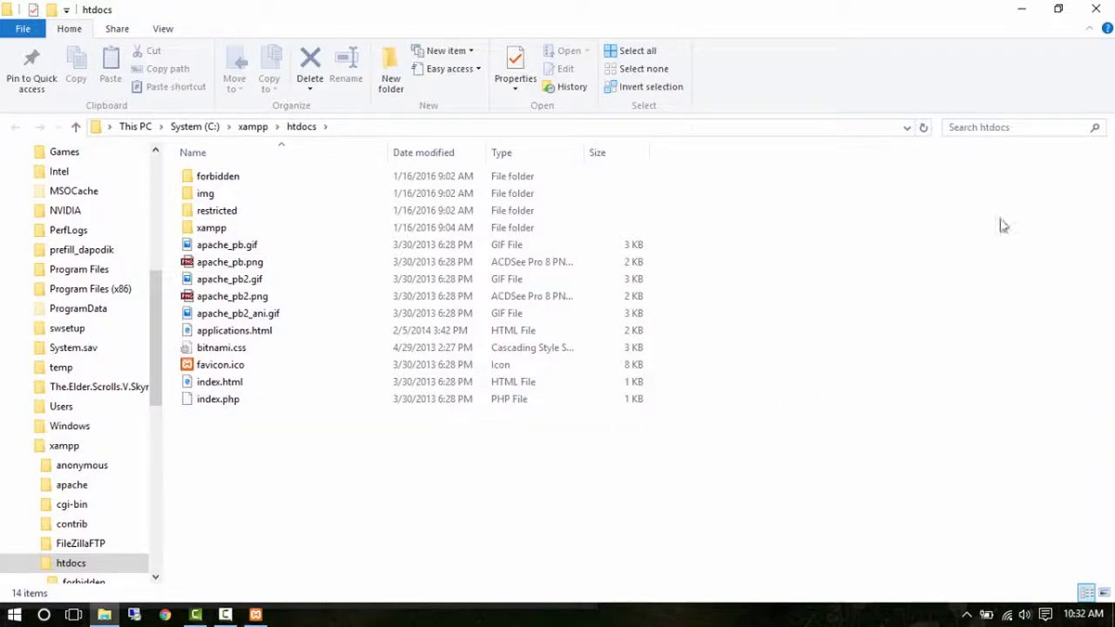
{"action": "left_click", "coordinate": [1022, 11]}
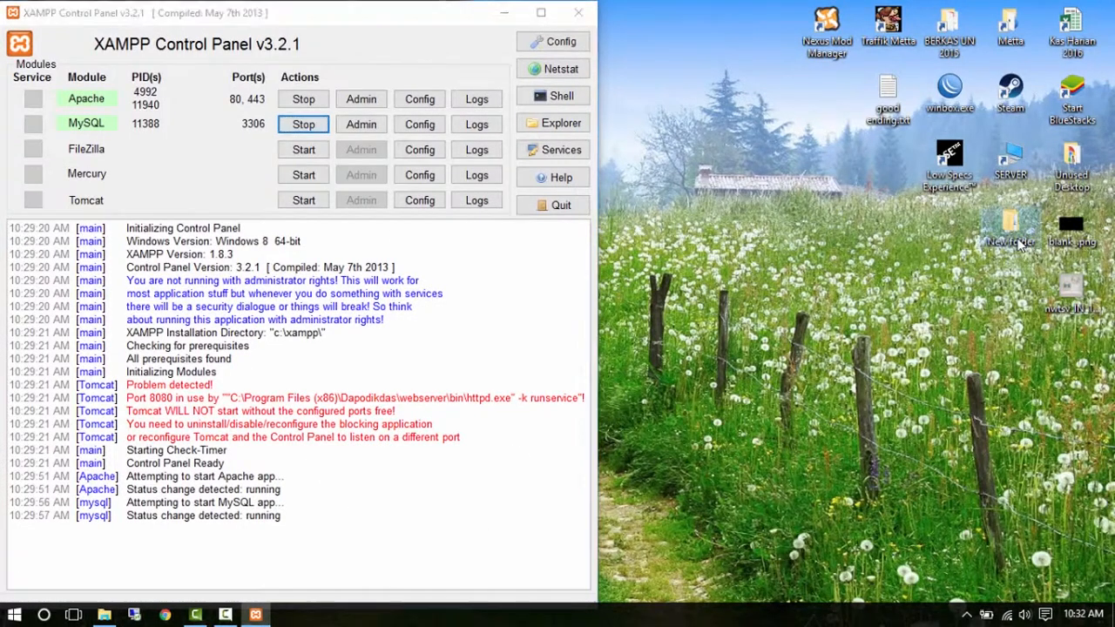
Copy wordpress-4.4.1.zip from New folder and paste it into C:\xampp\htdocs.
{"action": "double_click", "coordinate": [998, 244]}
{"action": "left_click", "coordinate": [238, 205]}
{"action": "right_click", "coordinate": [237, 205]}
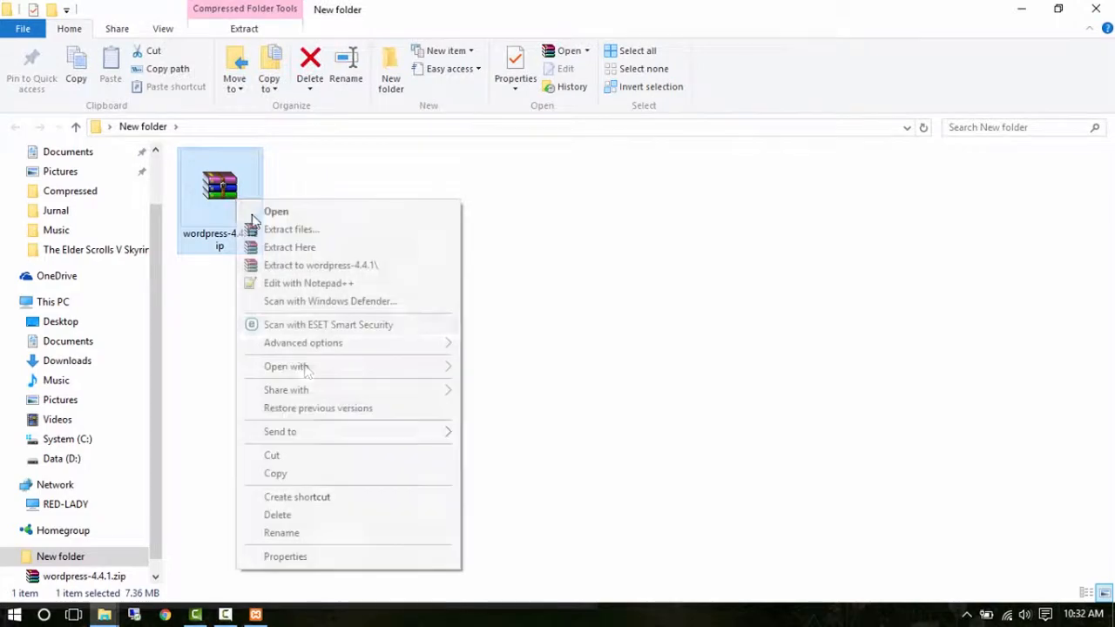
{"action": "left_click", "coordinate": [314, 474]}
{"action": "left_click", "coordinate": [1097, 8]}
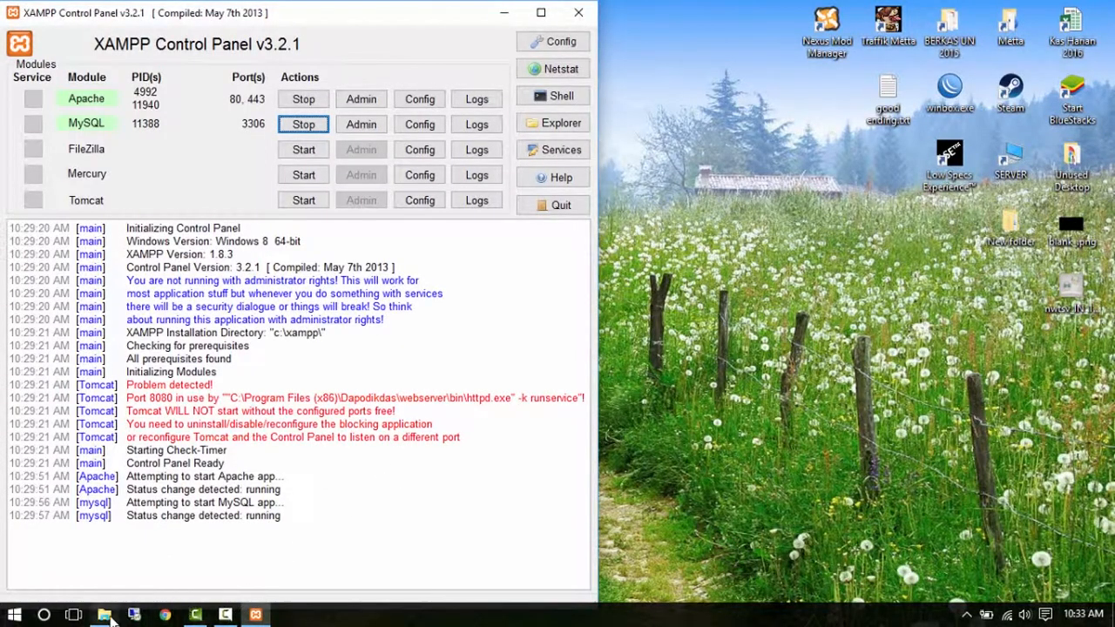
{"action": "left_click", "coordinate": [104, 615]}
{"action": "right_click", "coordinate": [319, 457]}
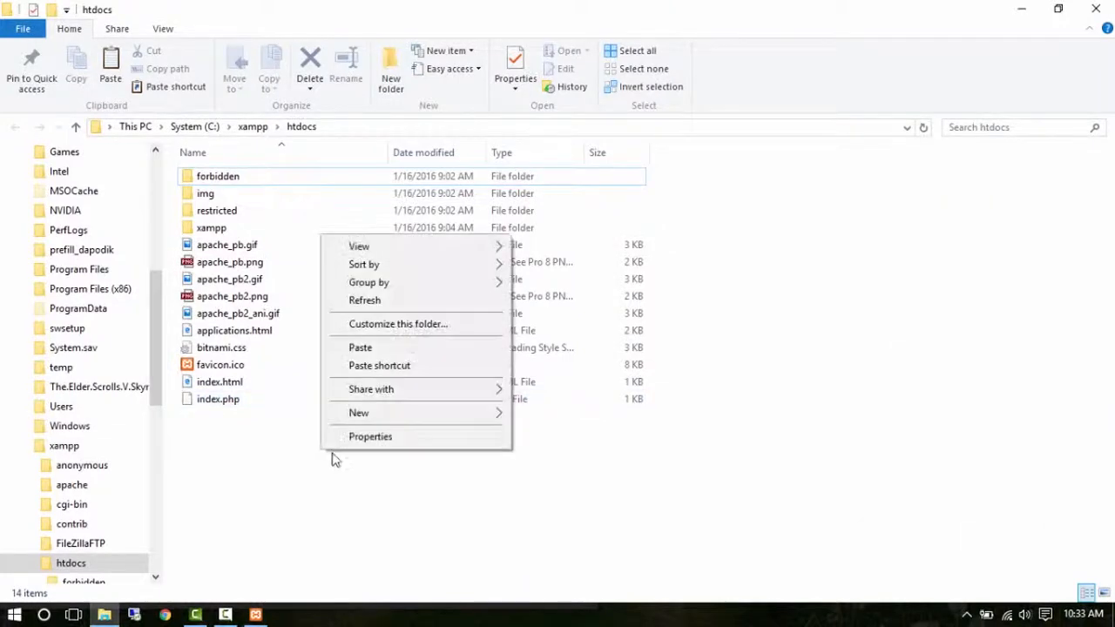
{"action": "left_click", "coordinate": [366, 345]}
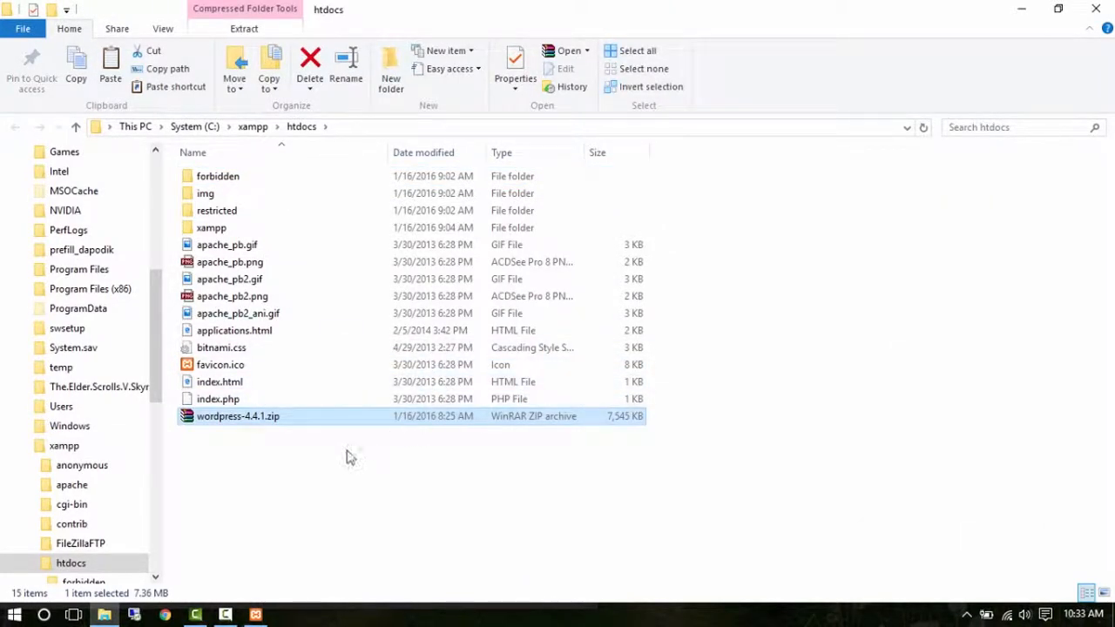
Extract wordpress-4.4.1.zip here, check the new wordpress folder, and return to htdocs.
{"action": "right_click", "coordinate": [227, 425]}
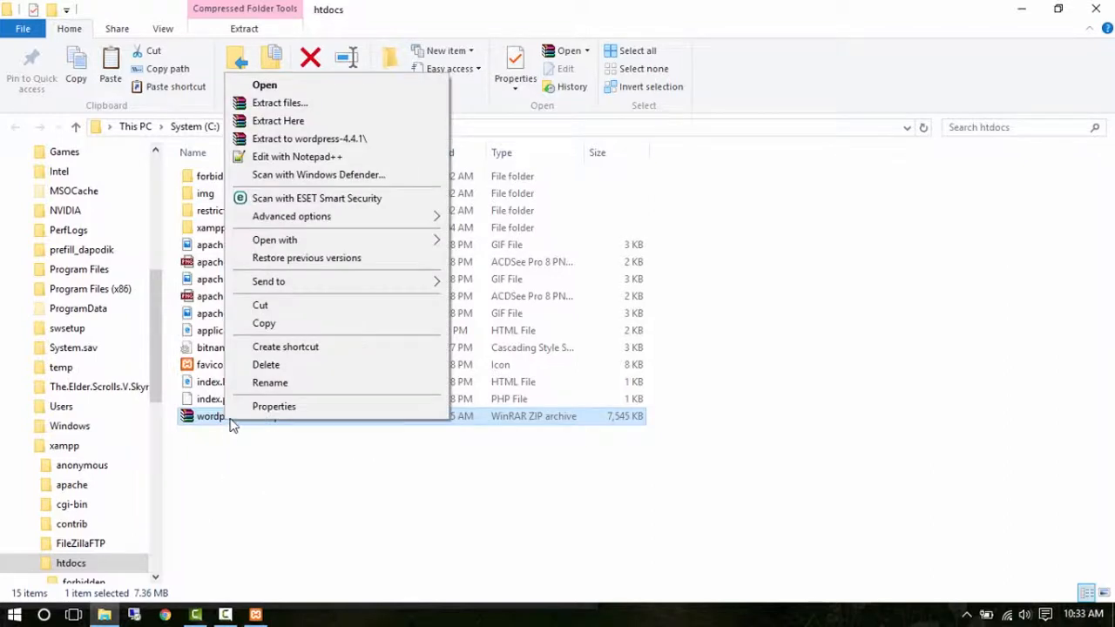
{"action": "left_click", "coordinate": [331, 121]}
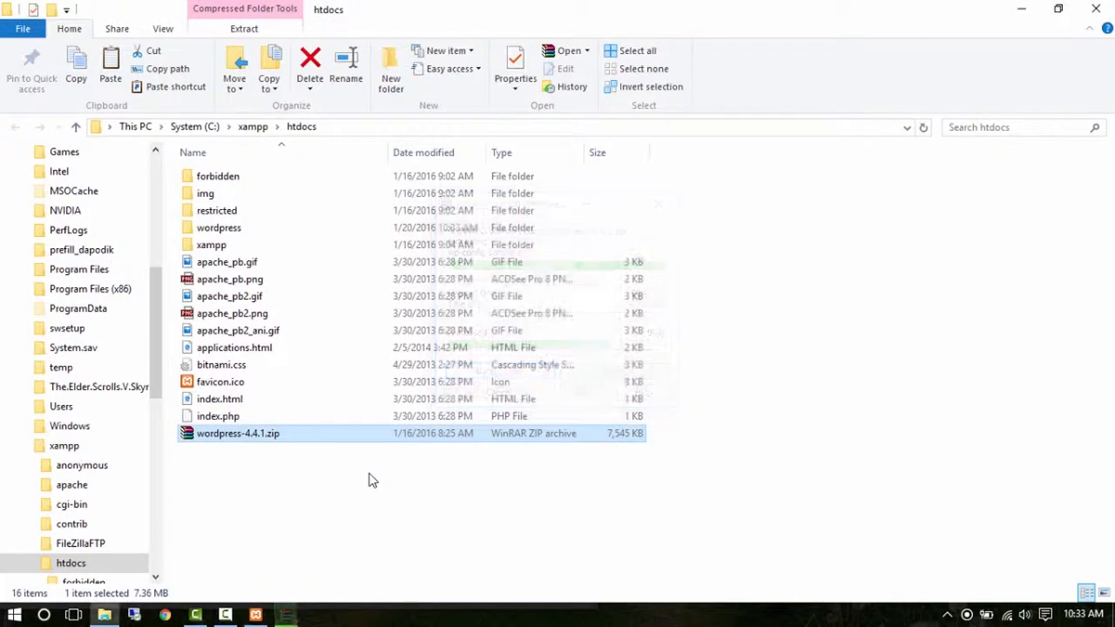
{"action": "left_click", "coordinate": [281, 475]}
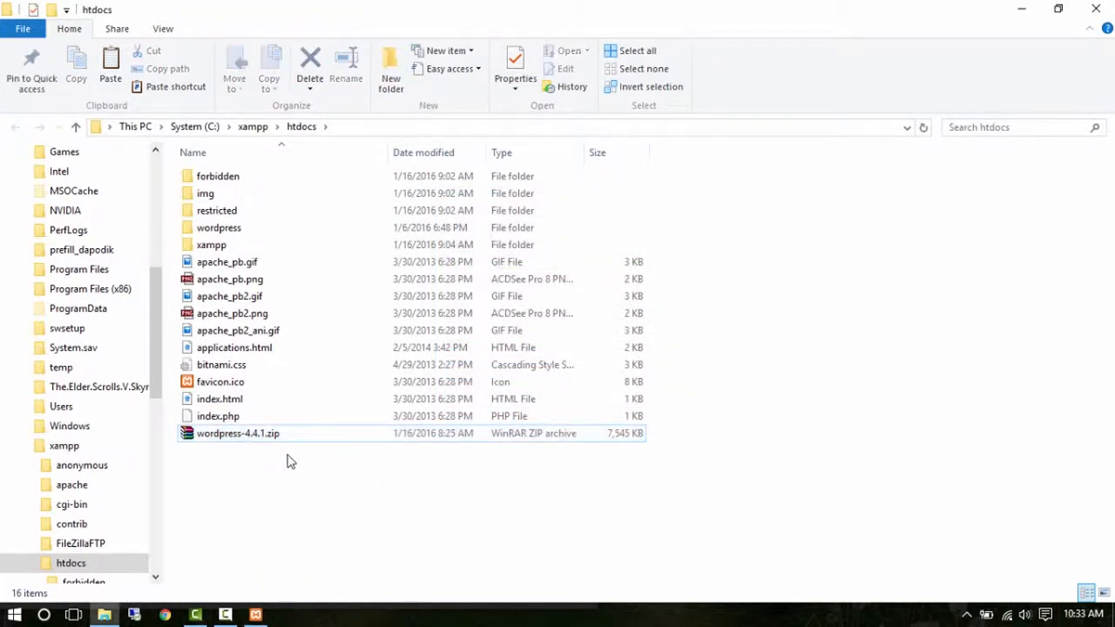
{"action": "left_click", "coordinate": [245, 234]}
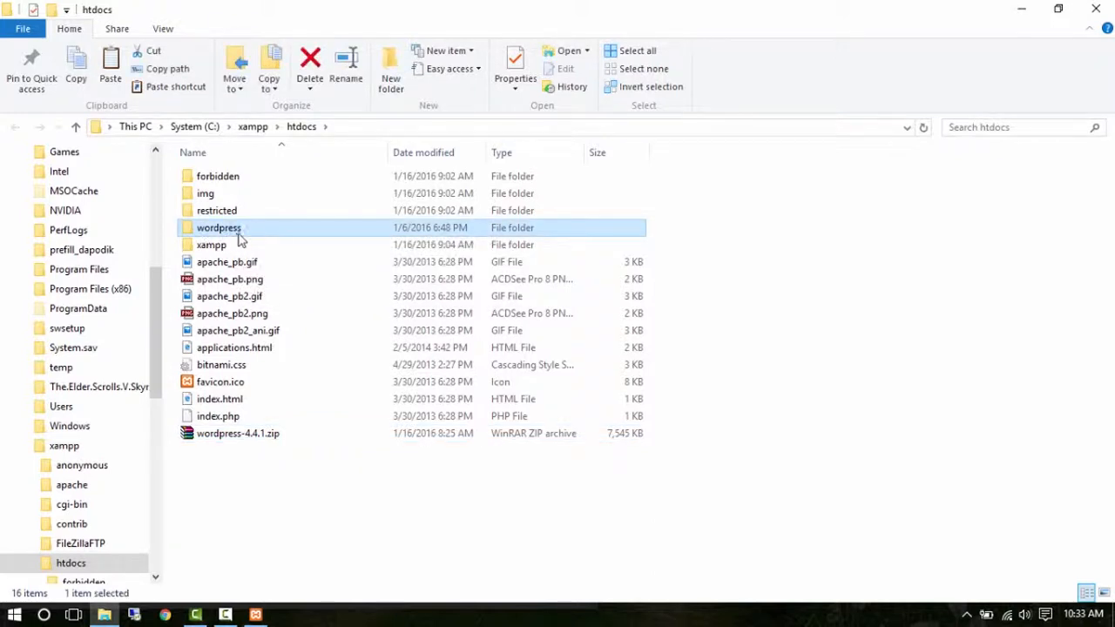
{"action": "double_click", "coordinate": [244, 230]}
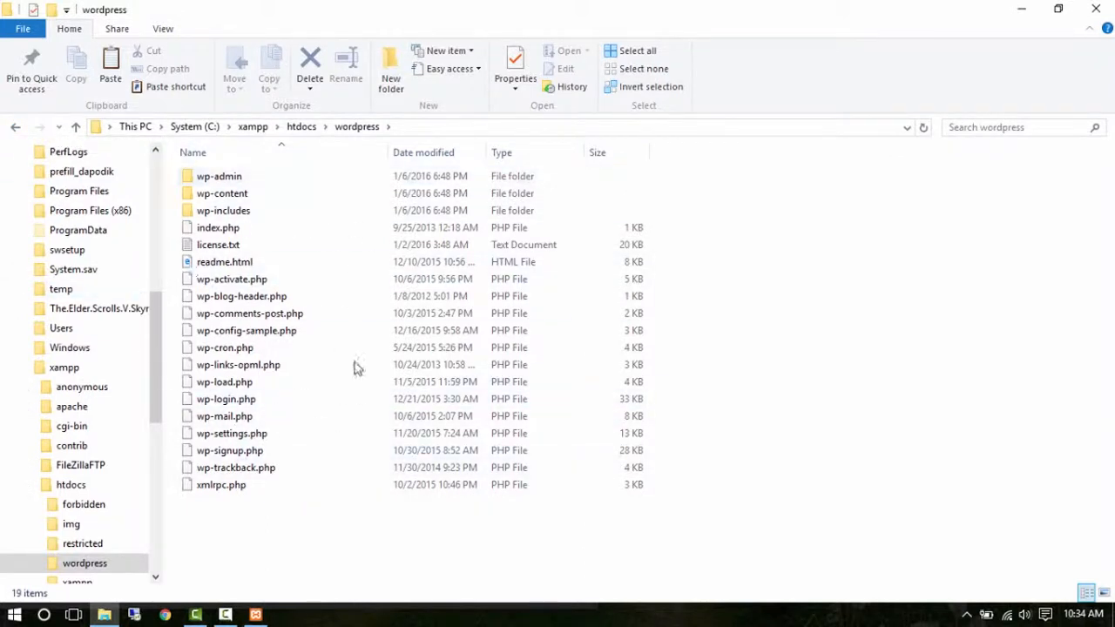
{"action": "left_click", "coordinate": [18, 128]}
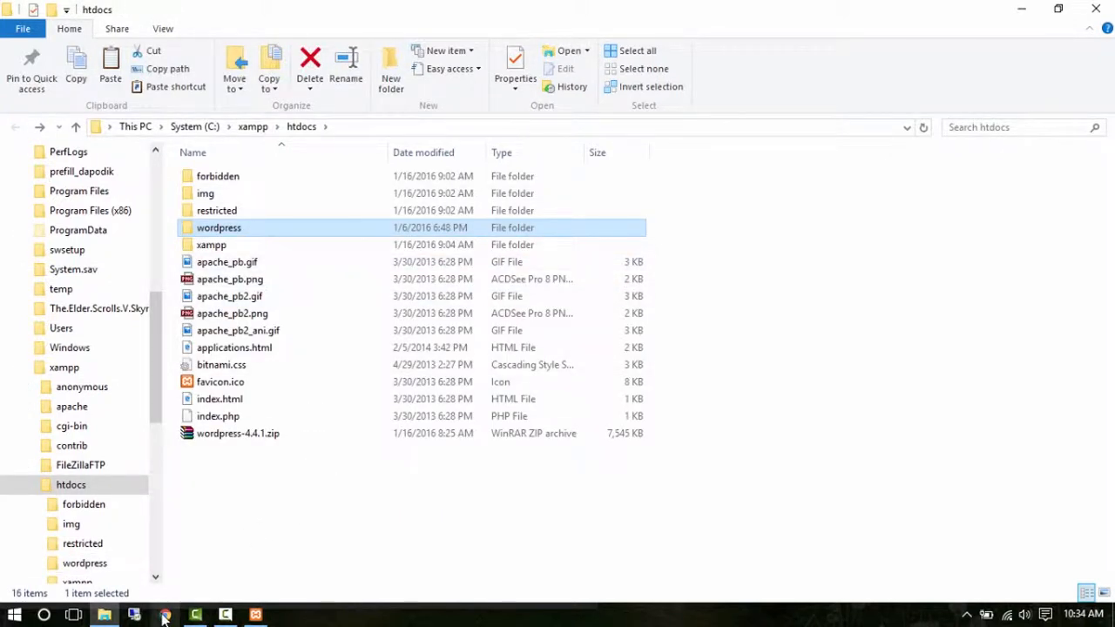
Load localhost/wordpress in a new Chrome tab to reach the WordPress language setup page.
{"action": "left_click", "coordinate": [164, 615]}
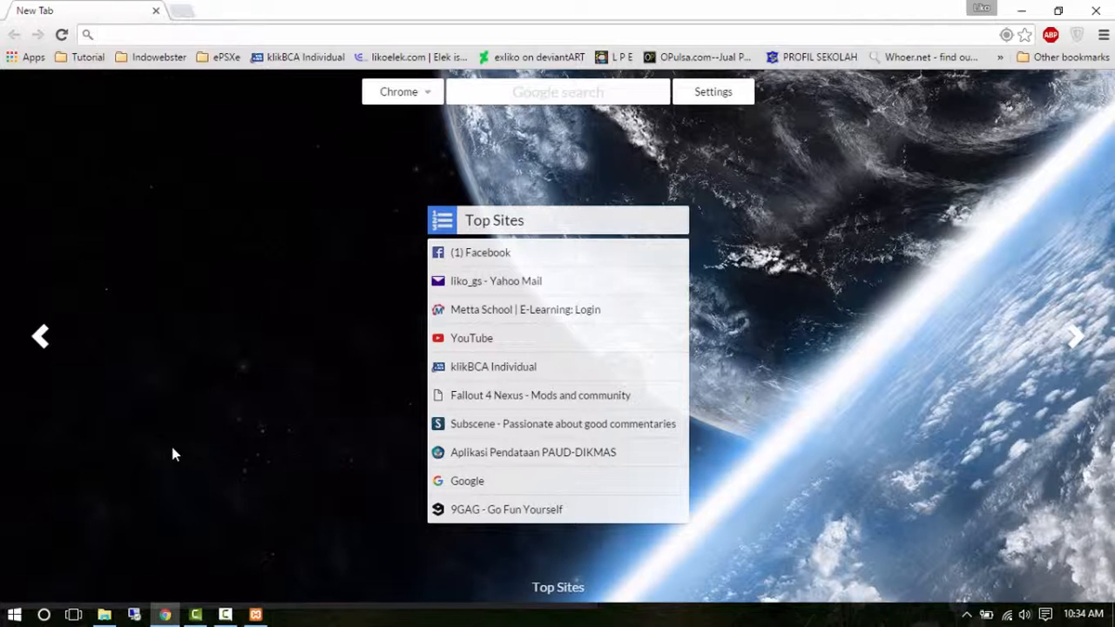
{"action": "type", "text": "loca"}
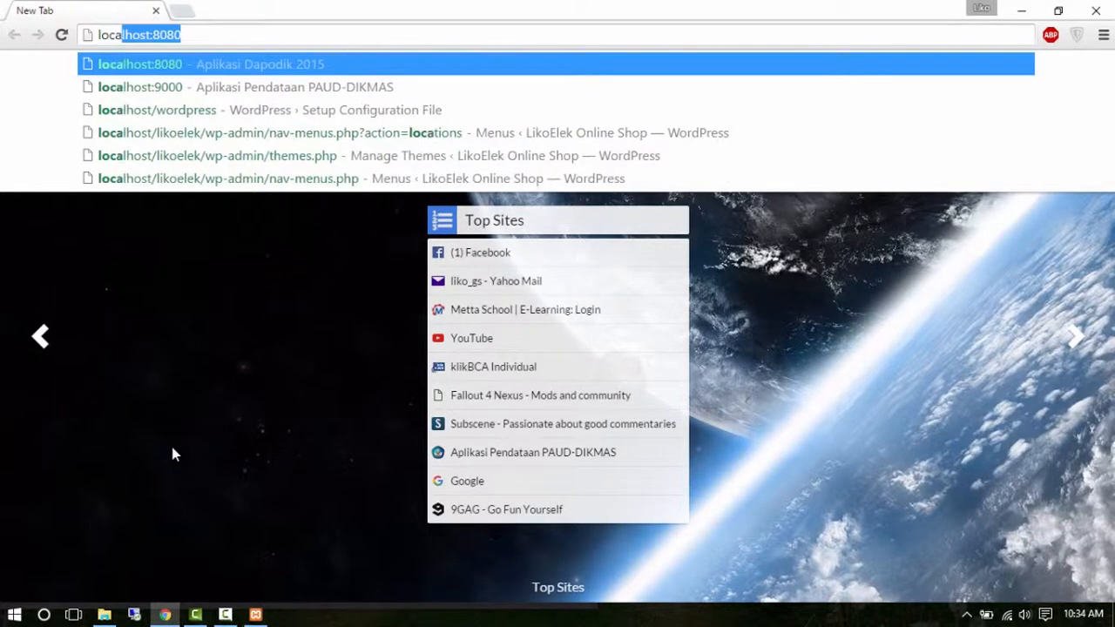
{"action": "type", "text": "lhost"}
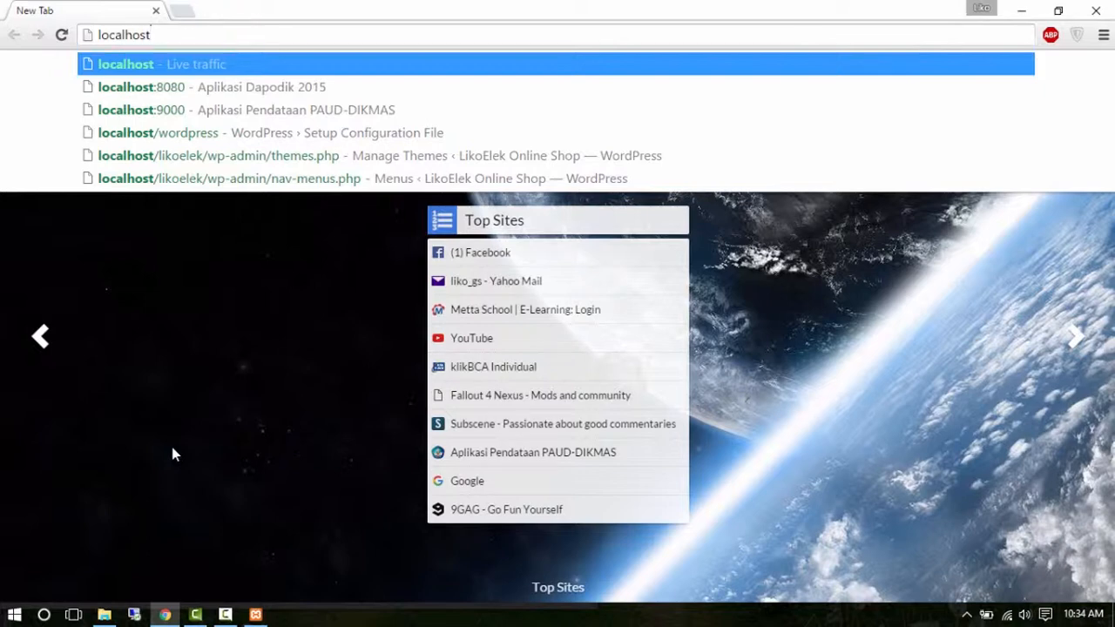
{"action": "type", "text": "/"}
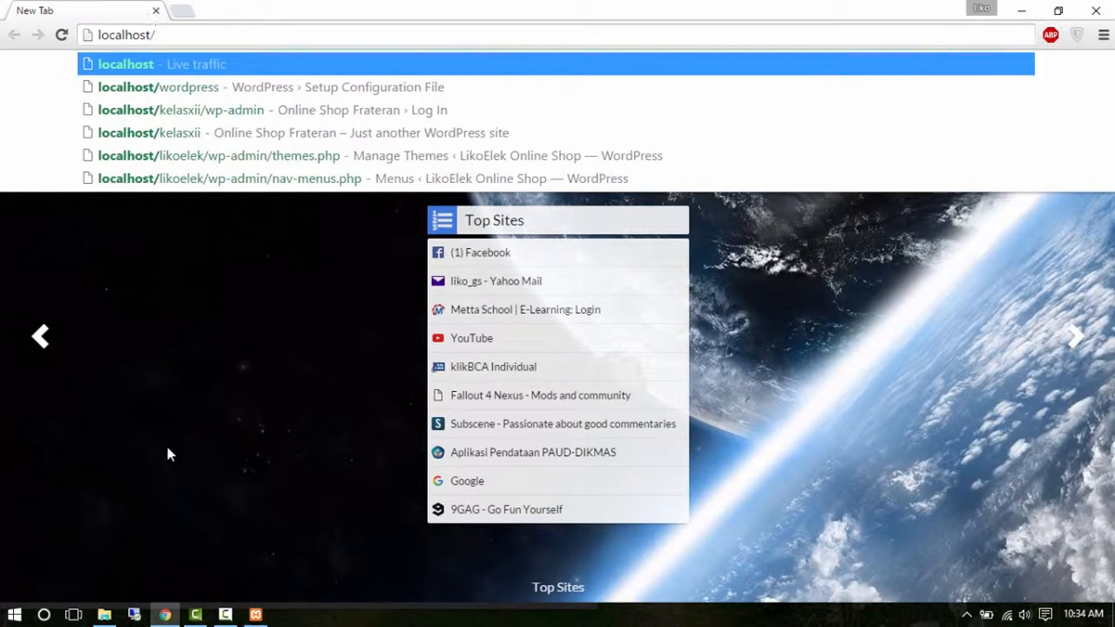
{"action": "left_click", "coordinate": [104, 614]}
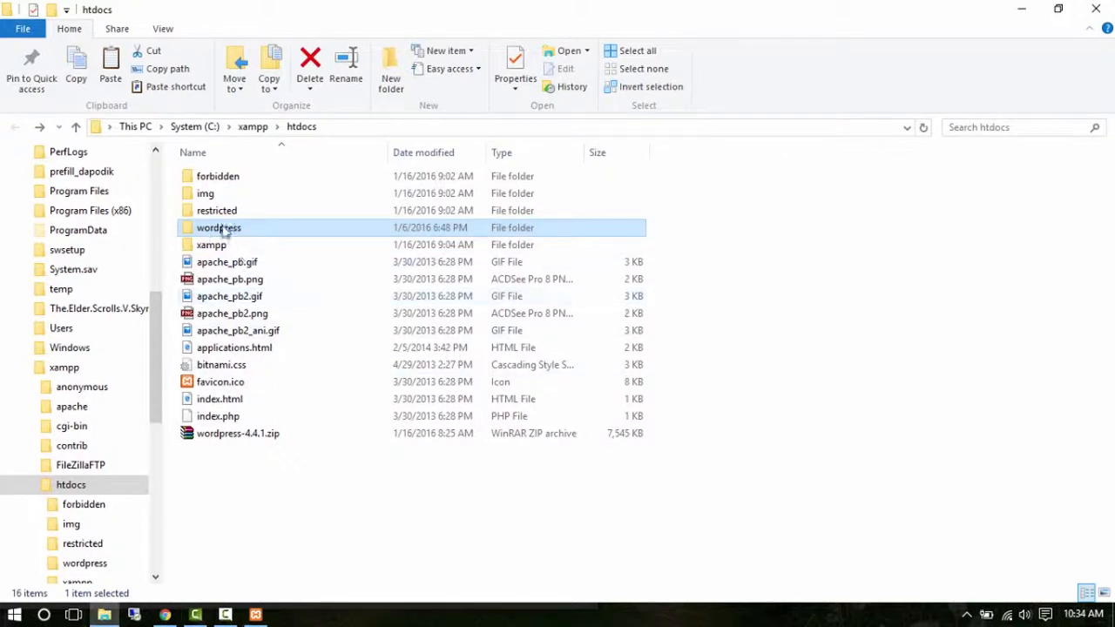
{"action": "mouse_move", "coordinate": [220, 234]}
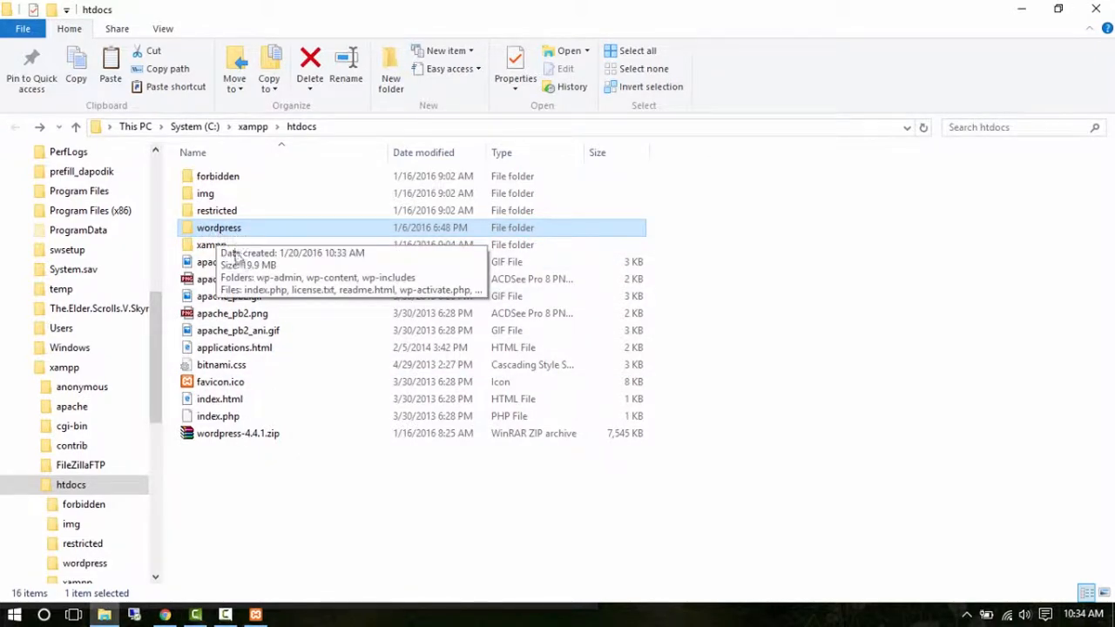
{"action": "left_click", "coordinate": [165, 614]}
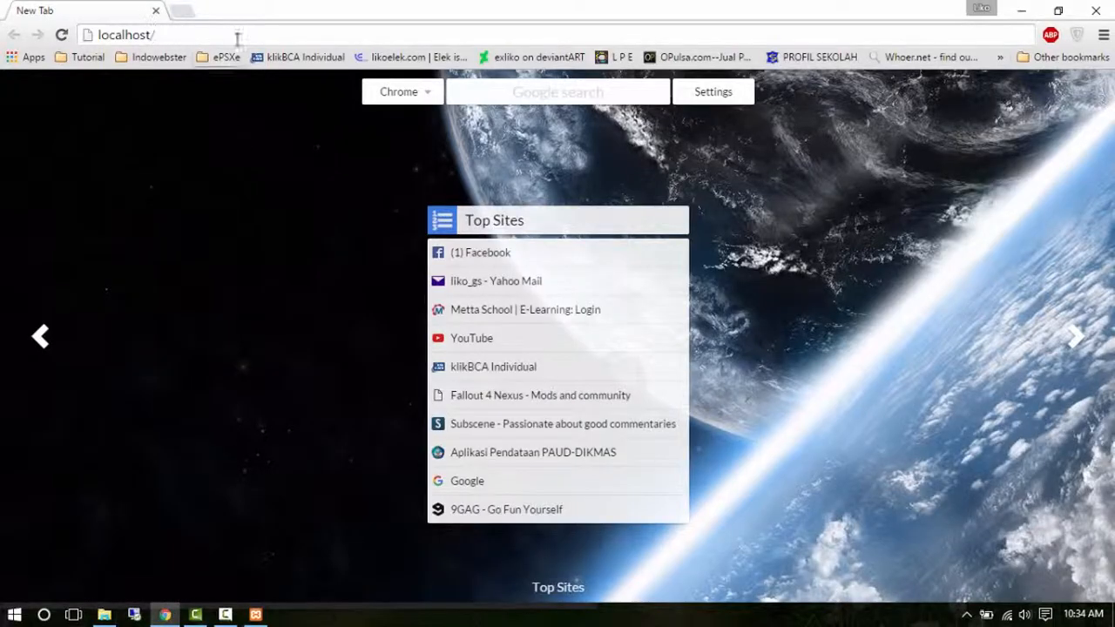
{"action": "type", "text": "wordpress"}
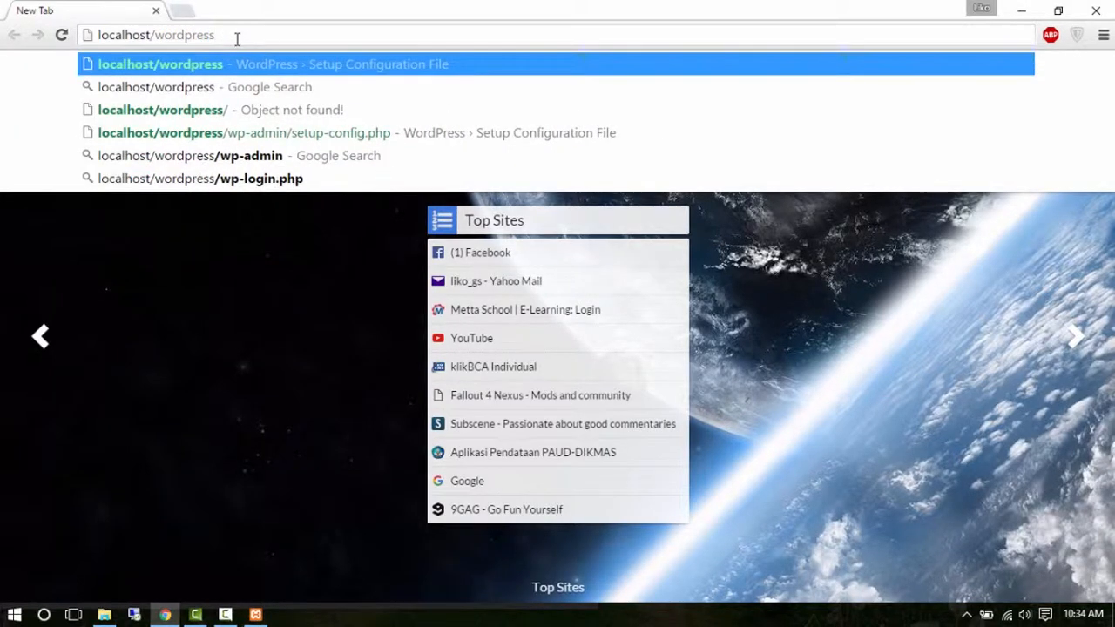
{"action": "key", "text": "Return"}
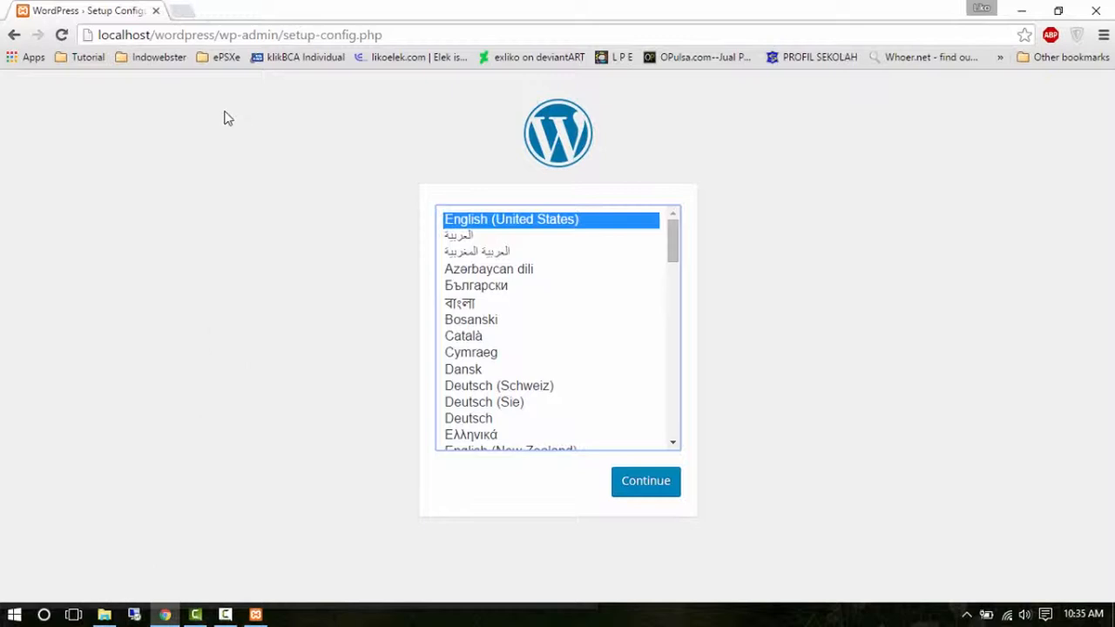
{"action": "left_click_drag", "start_coordinate": [156, 39], "coordinate": [216, 38]}
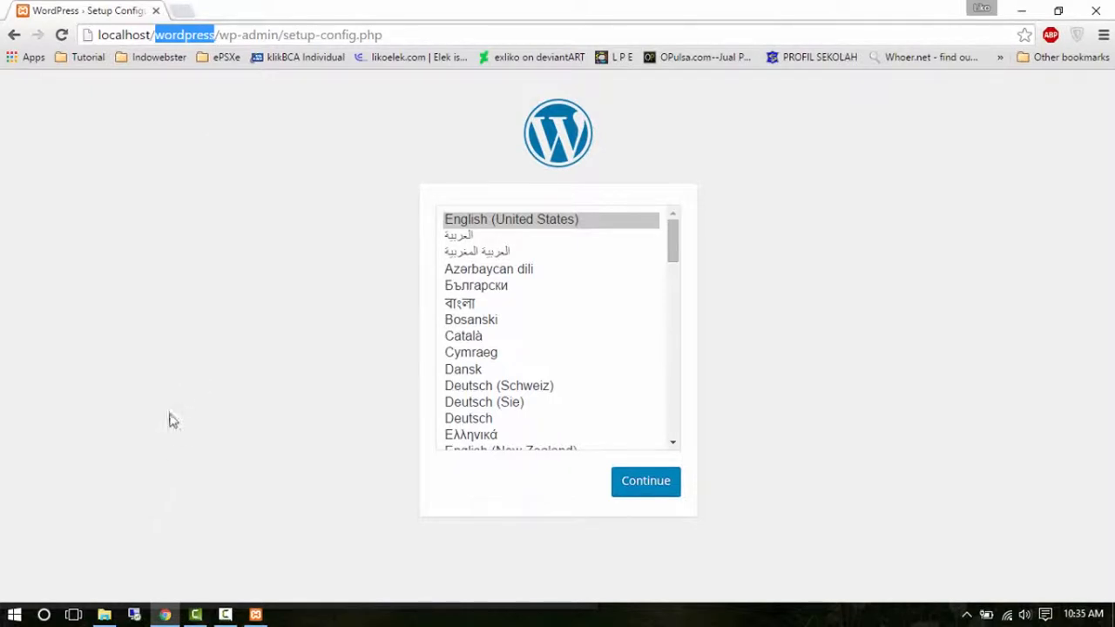
Rename the wordpress folder in htdocs to kelasxii.
{"action": "left_click", "coordinate": [104, 616]}
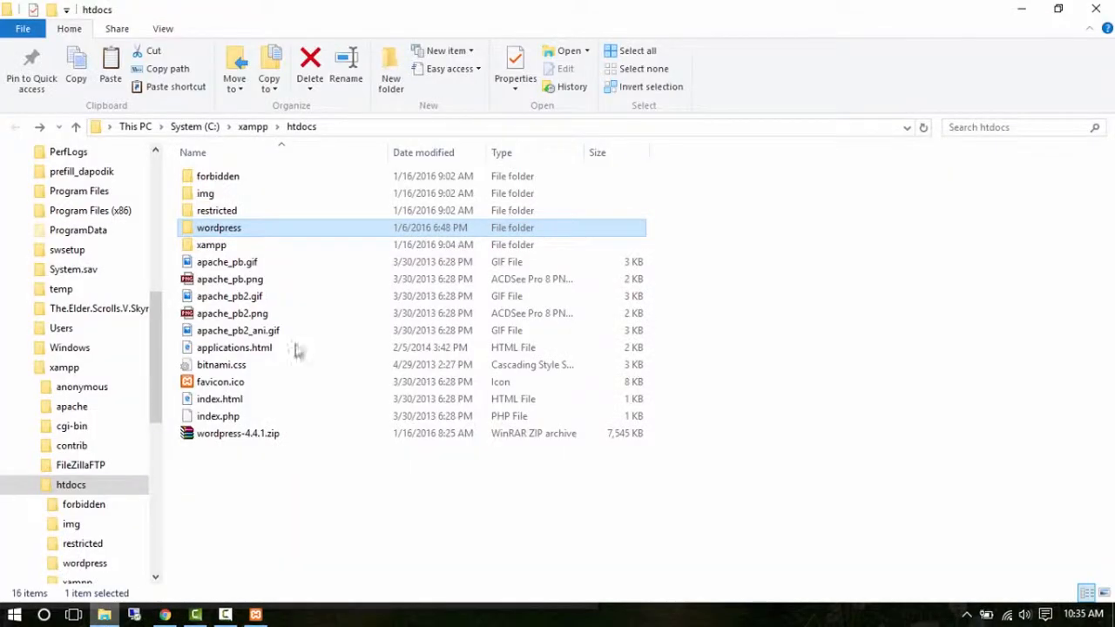
{"action": "right_click", "coordinate": [228, 232]}
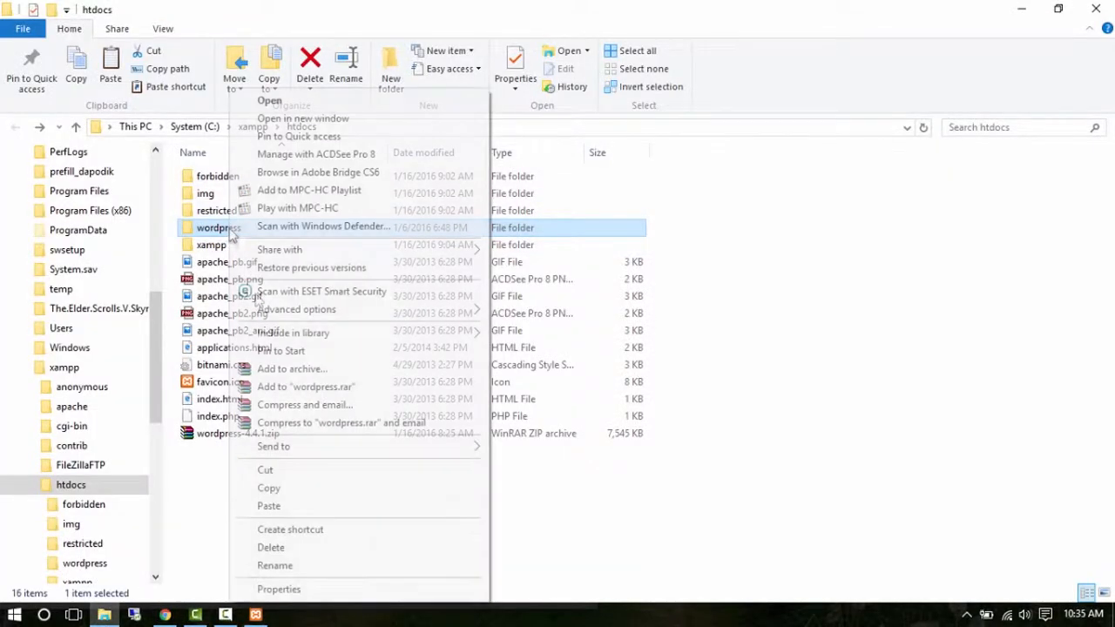
{"action": "left_click", "coordinate": [299, 566]}
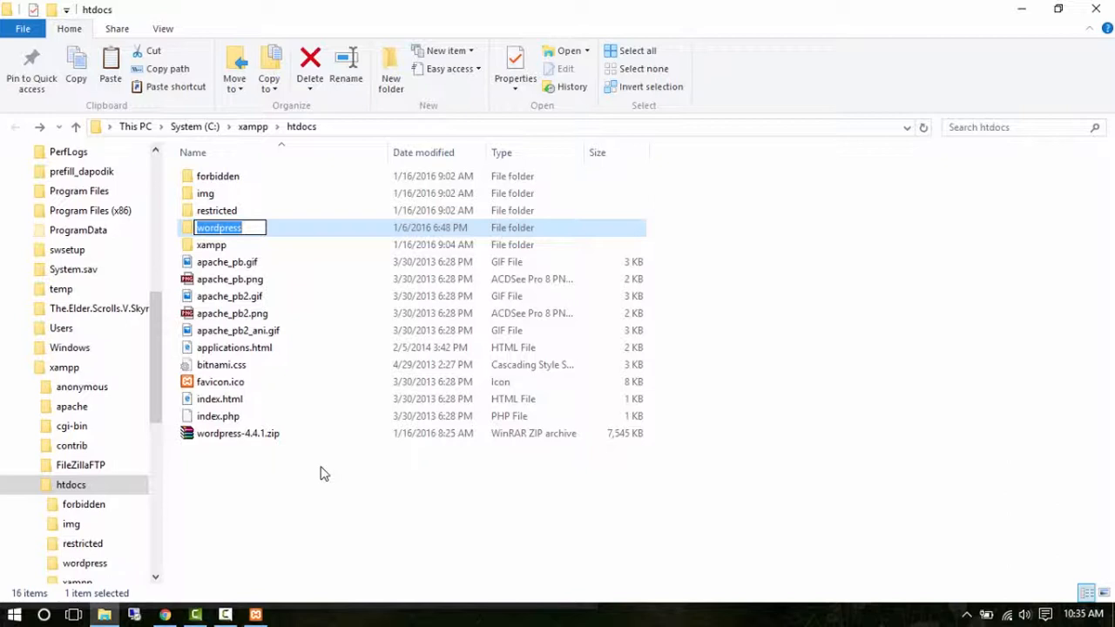
{"action": "type", "text": "kelasxii"}
{"action": "key", "text": "Return"}
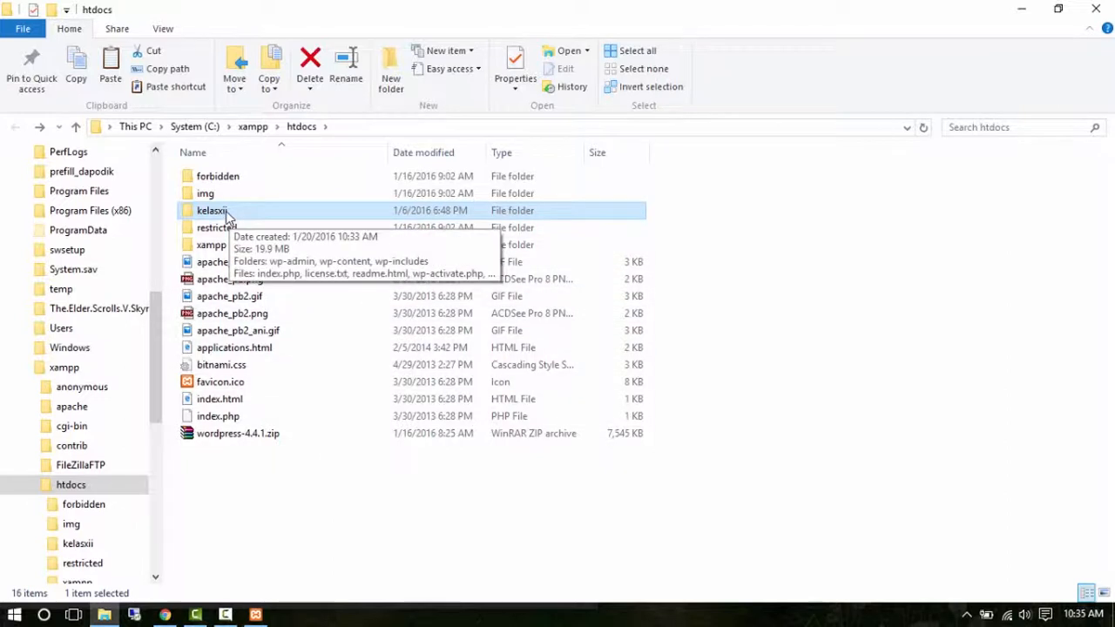
Change the address from localhost/wordpress to localhost/kelasxii and reload the setup page.
{"action": "left_click", "coordinate": [174, 617]}
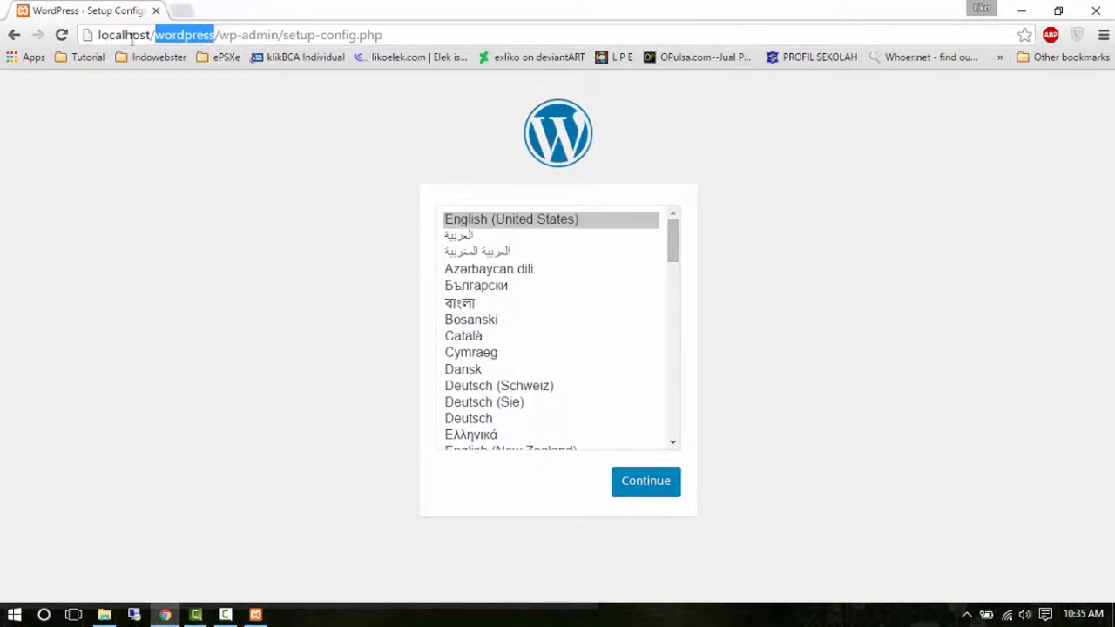
{"action": "left_click_drag", "start_coordinate": [219, 35], "coordinate": [430, 32]}
{"action": "key", "text": "BackSpace"}
{"action": "key", "text": "Return"}
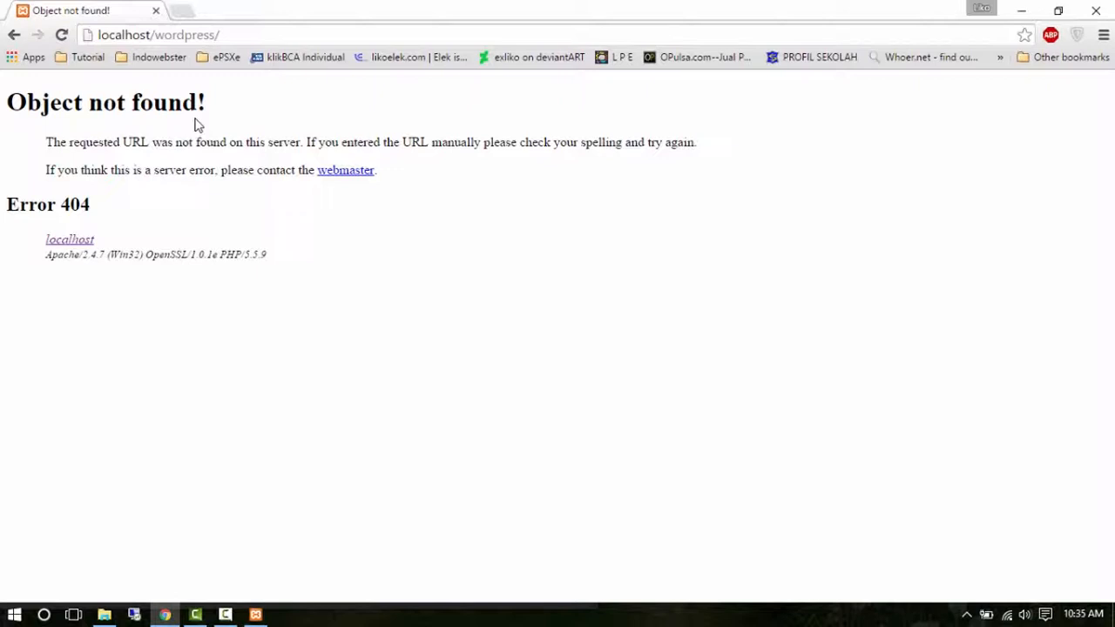
{"action": "left_click_drag", "start_coordinate": [155, 35], "coordinate": [232, 35]}
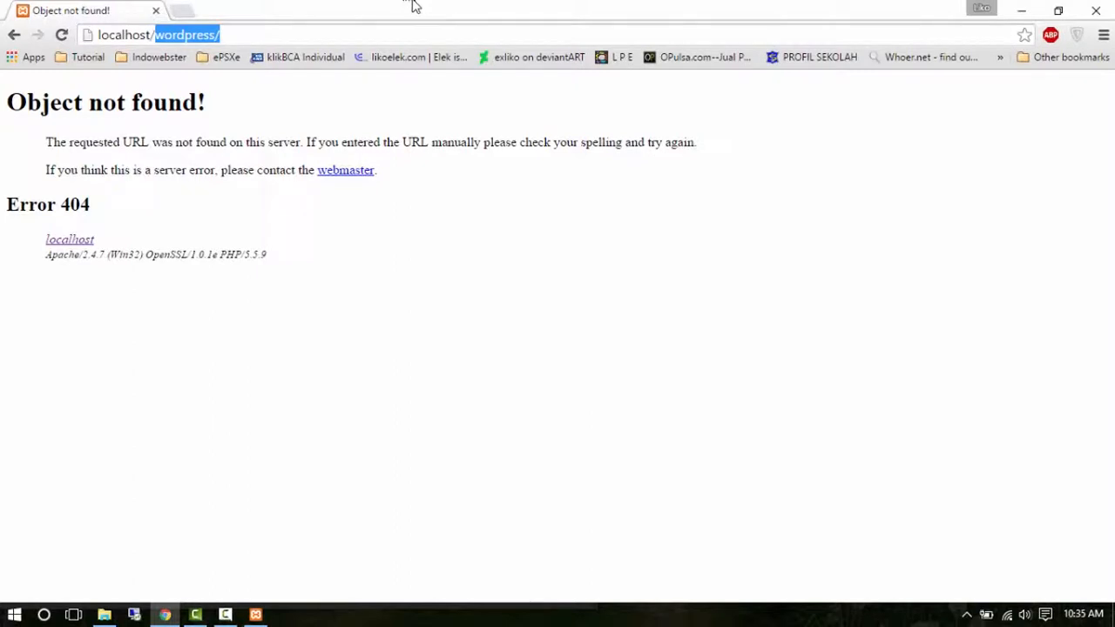
{"action": "key", "text": "BackSpace"}
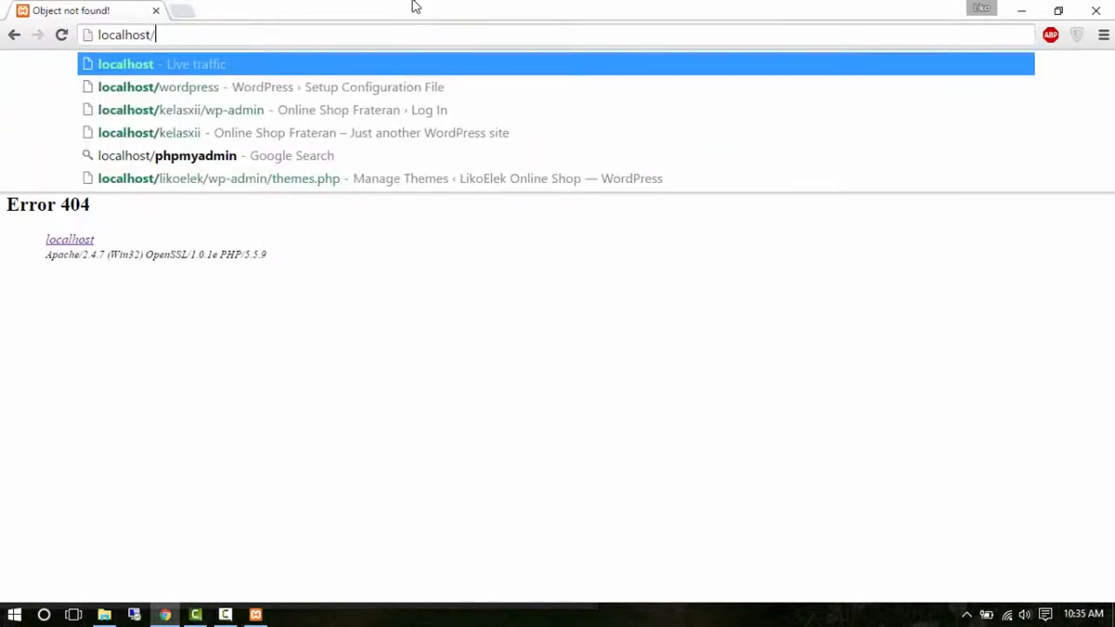
{"action": "type", "text": "kelasxii"}
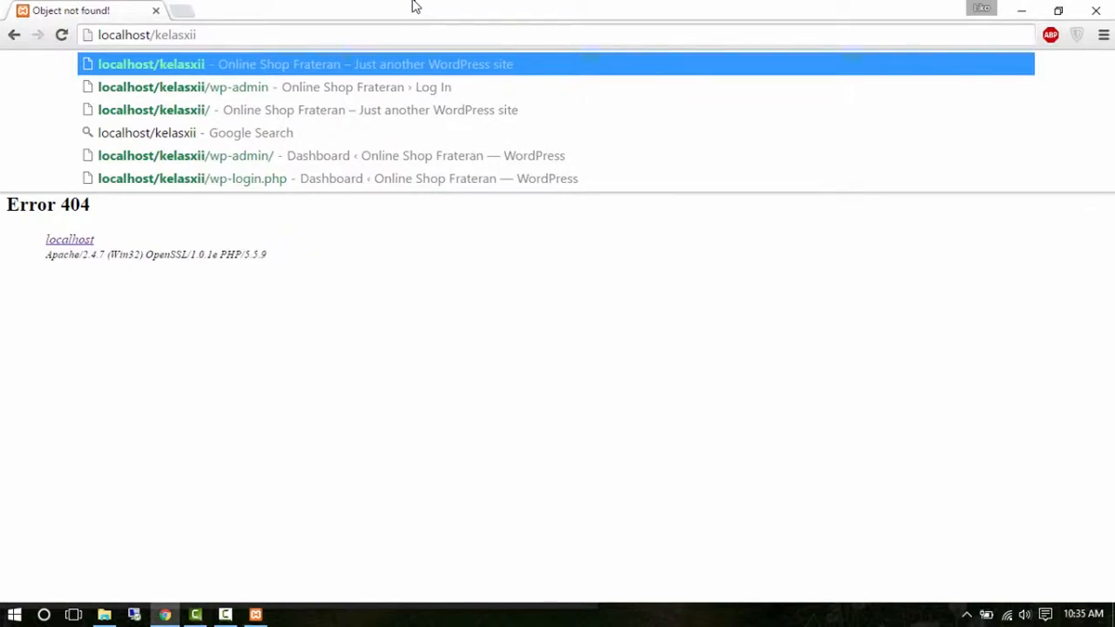
{"action": "key", "text": "Return"}
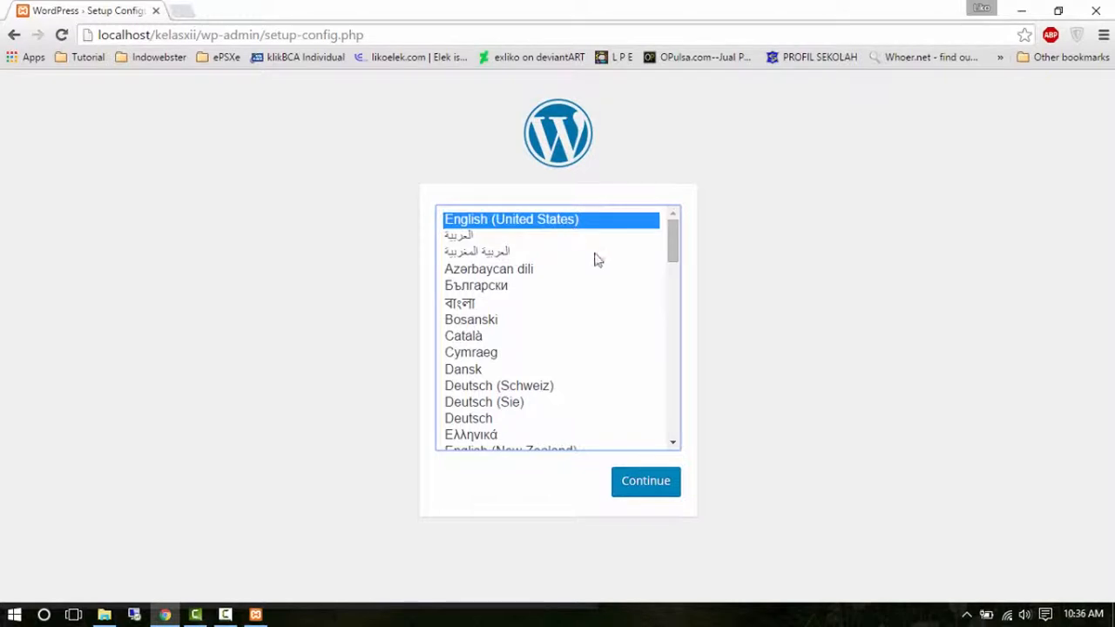
Choose English (United States) as the setup language and go on to the database connection form.
{"action": "left_click", "coordinate": [658, 485]}
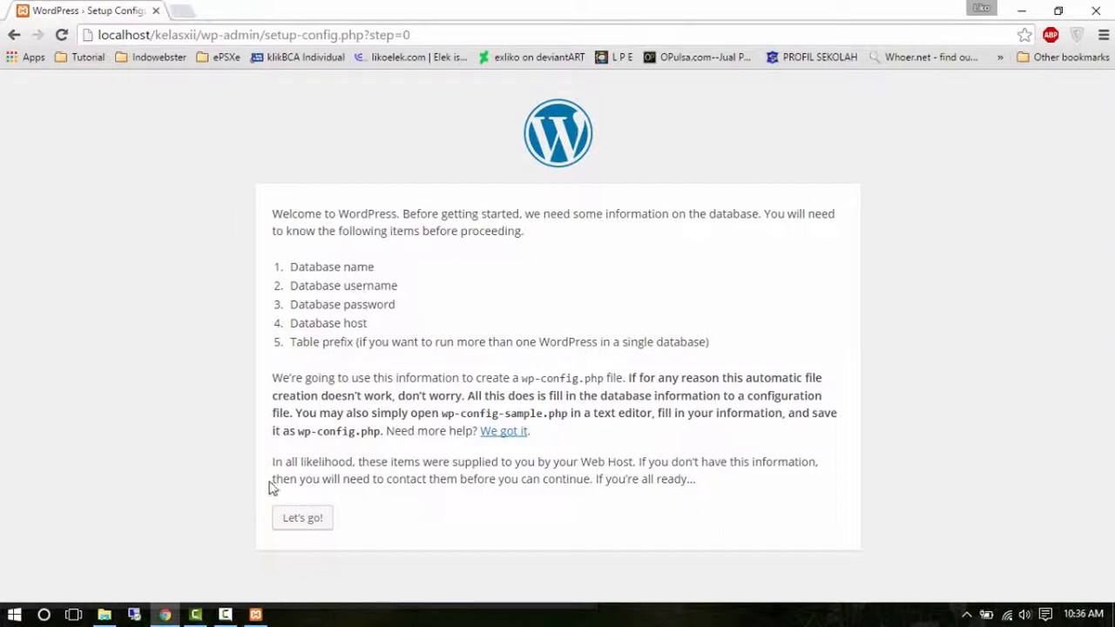
{"action": "left_click", "coordinate": [305, 521]}
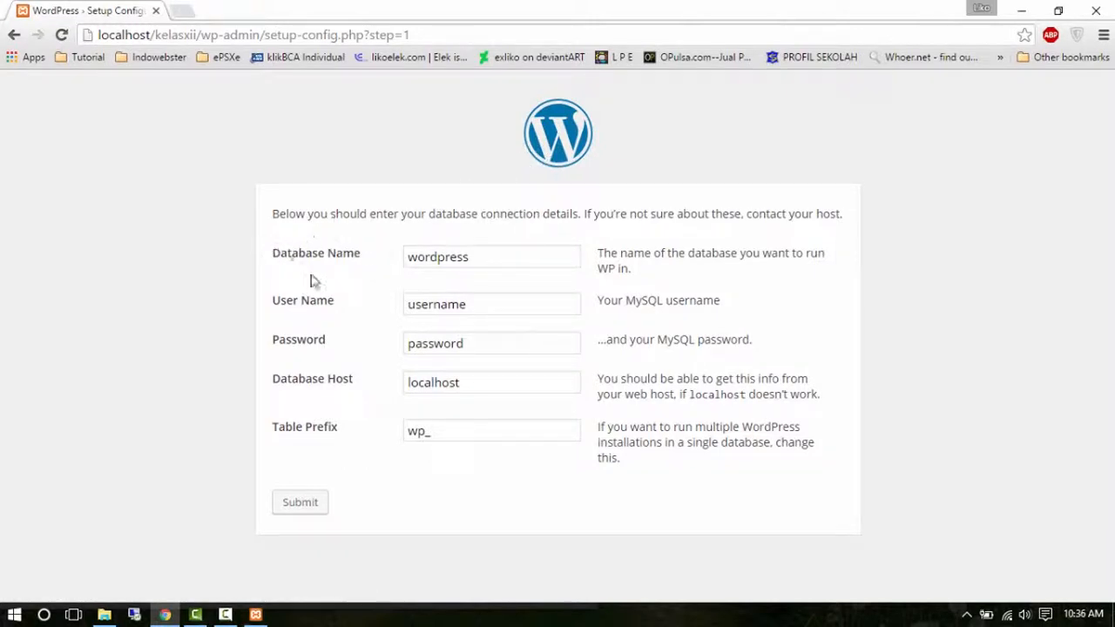
Fill the database form with database name dbonlineshop, user name root and an empty password.
{"action": "left_click_drag", "start_coordinate": [485, 257], "coordinate": [408, 259]}
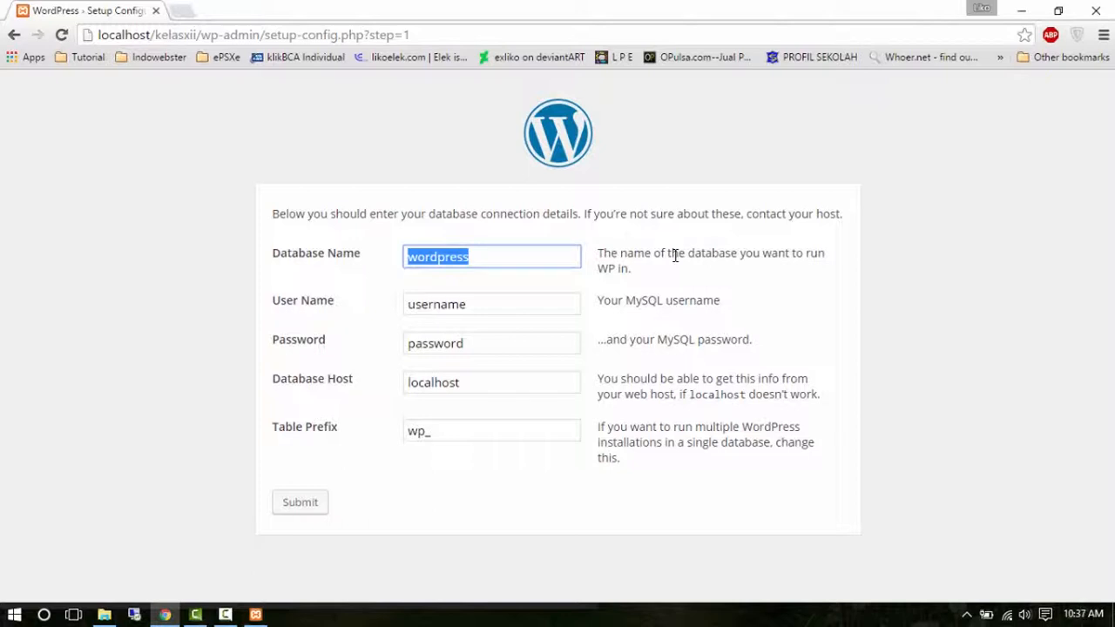
{"action": "type", "text": "d"}
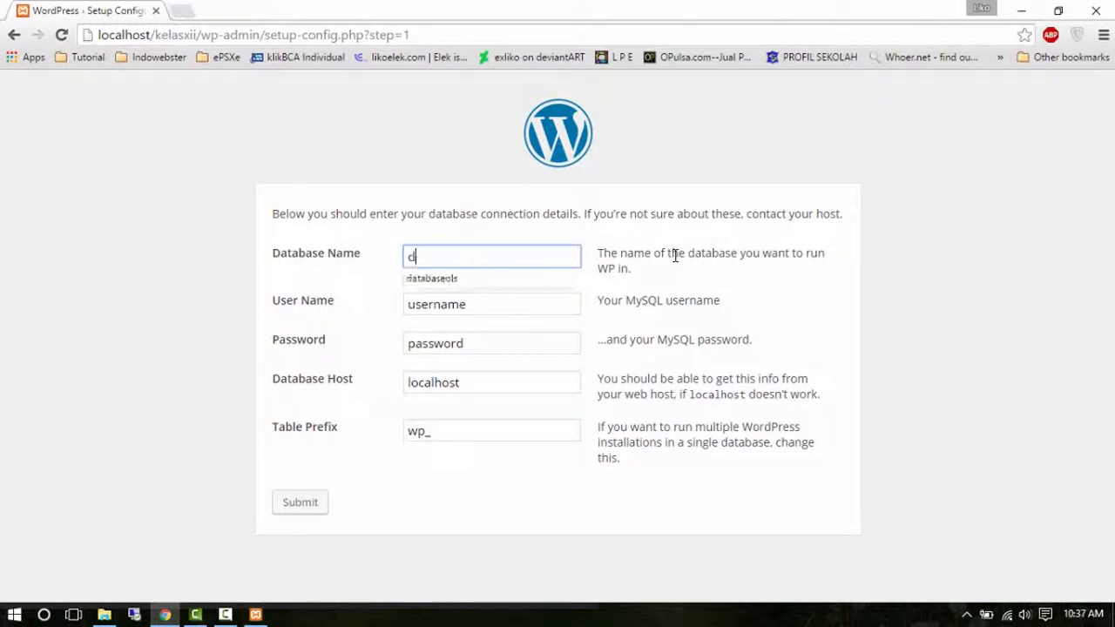
{"action": "type", "text": "bonlineshop"}
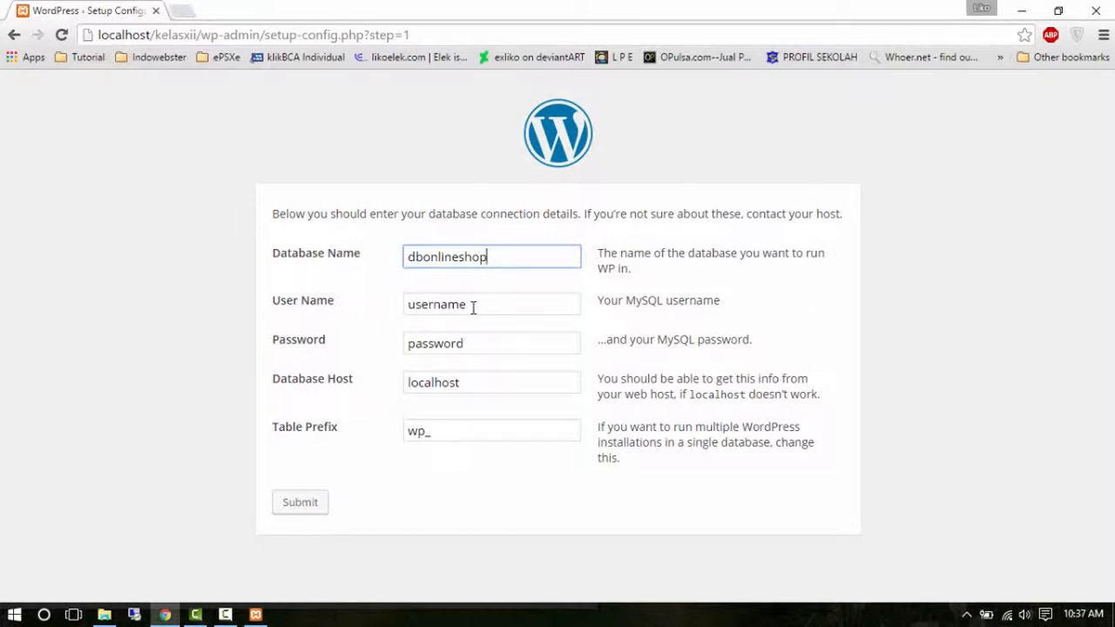
{"action": "left_click_drag", "start_coordinate": [473, 307], "coordinate": [406, 301]}
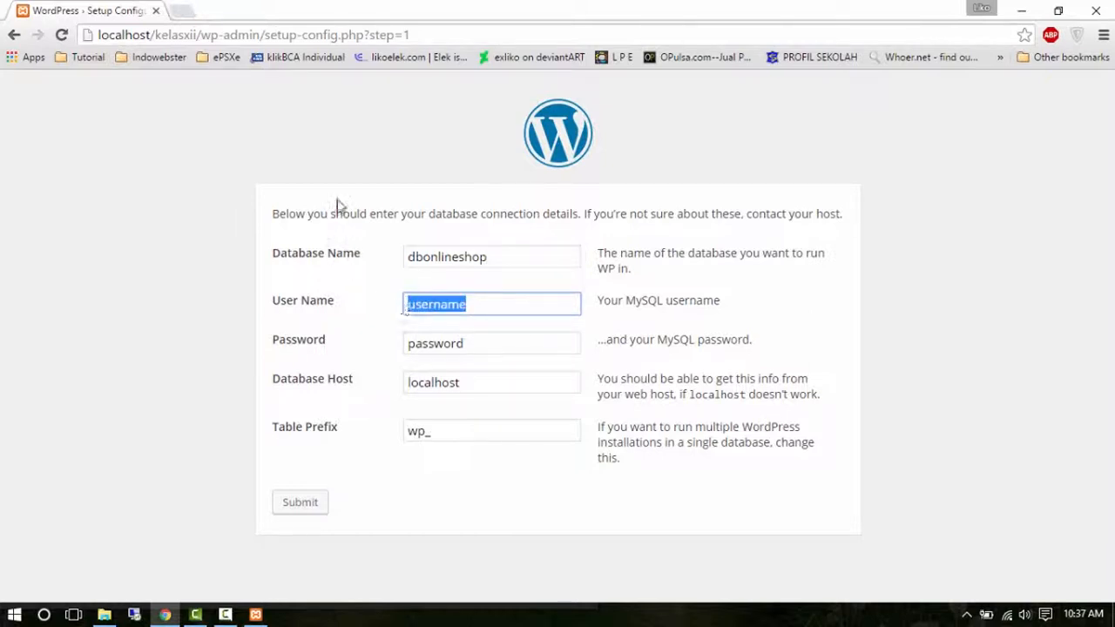
{"action": "type", "text": "root"}
{"action": "left_click", "coordinate": [297, 321]}
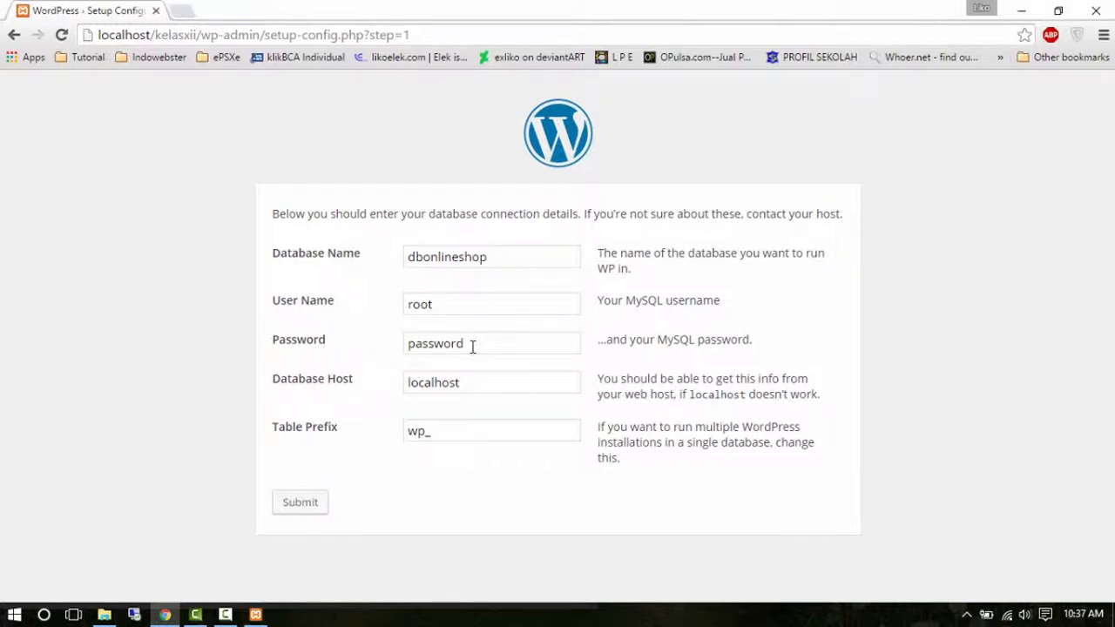
{"action": "left_click_drag", "start_coordinate": [472, 346], "coordinate": [391, 343]}
{"action": "key", "text": "BackSpace"}
{"action": "left_click", "coordinate": [374, 348]}
Submit the connection details, get the 'Can't select database' error, and return to the form.
{"action": "left_click", "coordinate": [310, 507]}
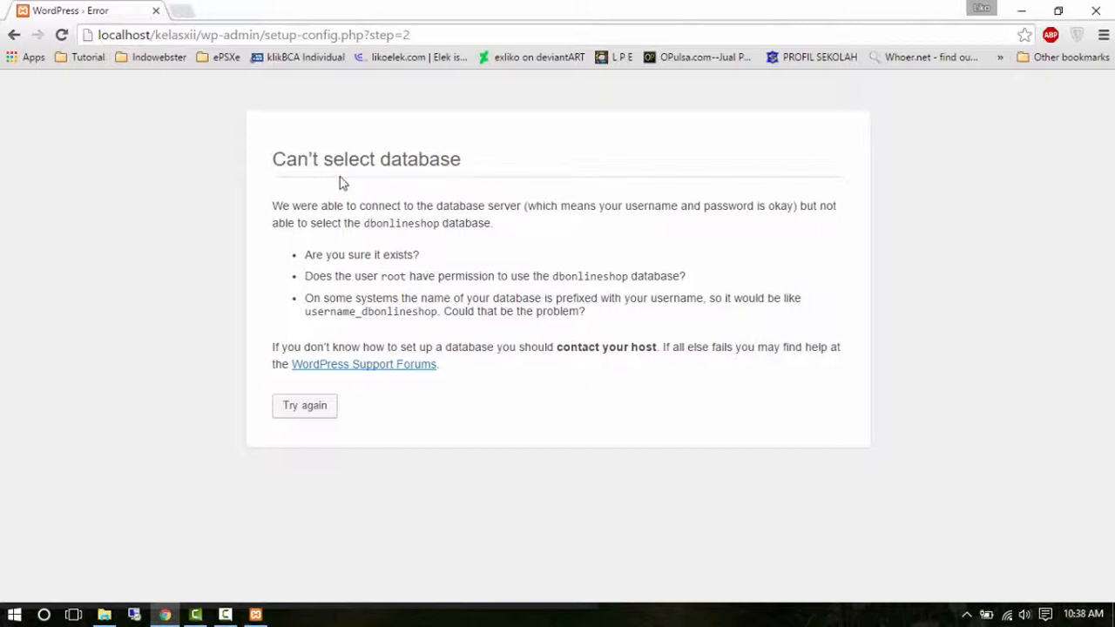
{"action": "left_click", "coordinate": [317, 415]}
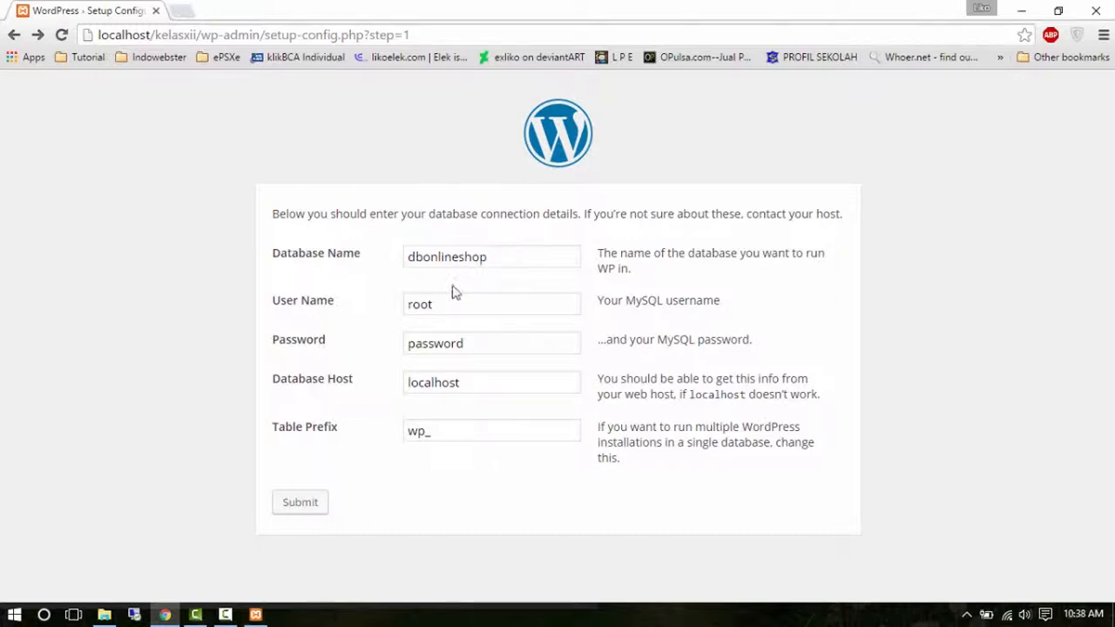
Launch phpMyAdmin from the MySQL row's Admin button in XAMPP Control Panel.
{"action": "left_click", "coordinate": [257, 615]}
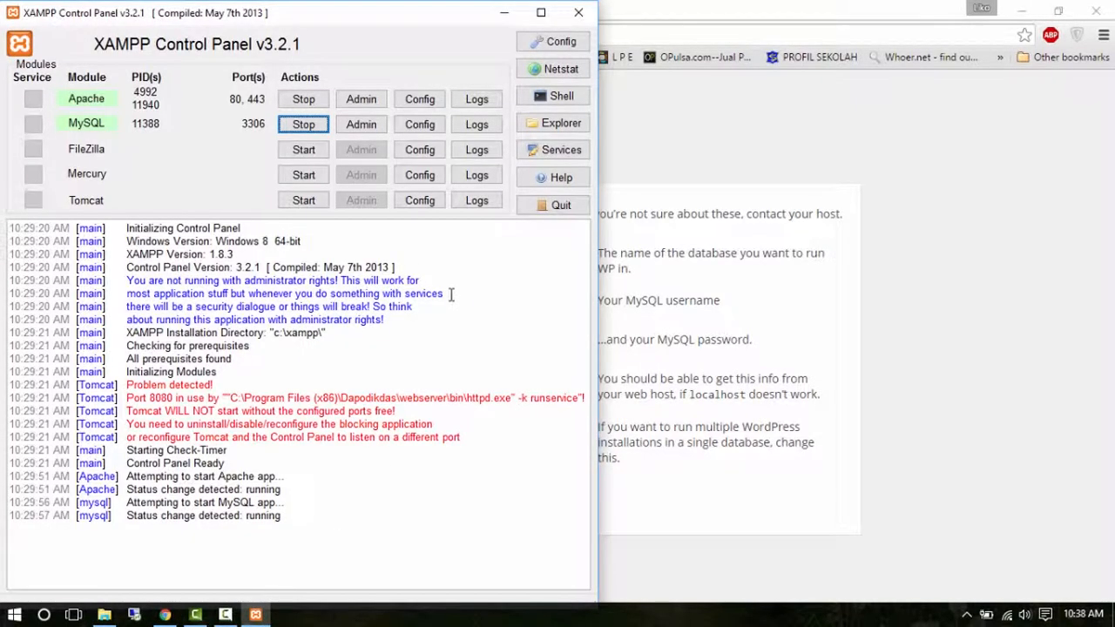
{"action": "left_click", "coordinate": [370, 127]}
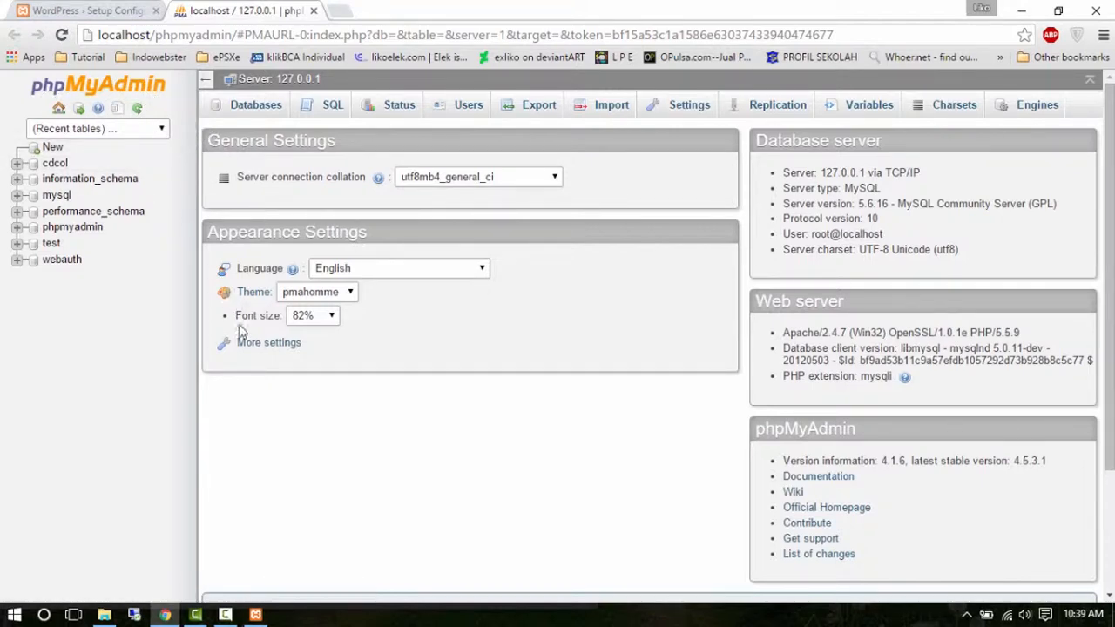
Show phpMyAdmin's Databases list and copy the name dbonlineshop from the WordPress form.
{"action": "left_click", "coordinate": [272, 112]}
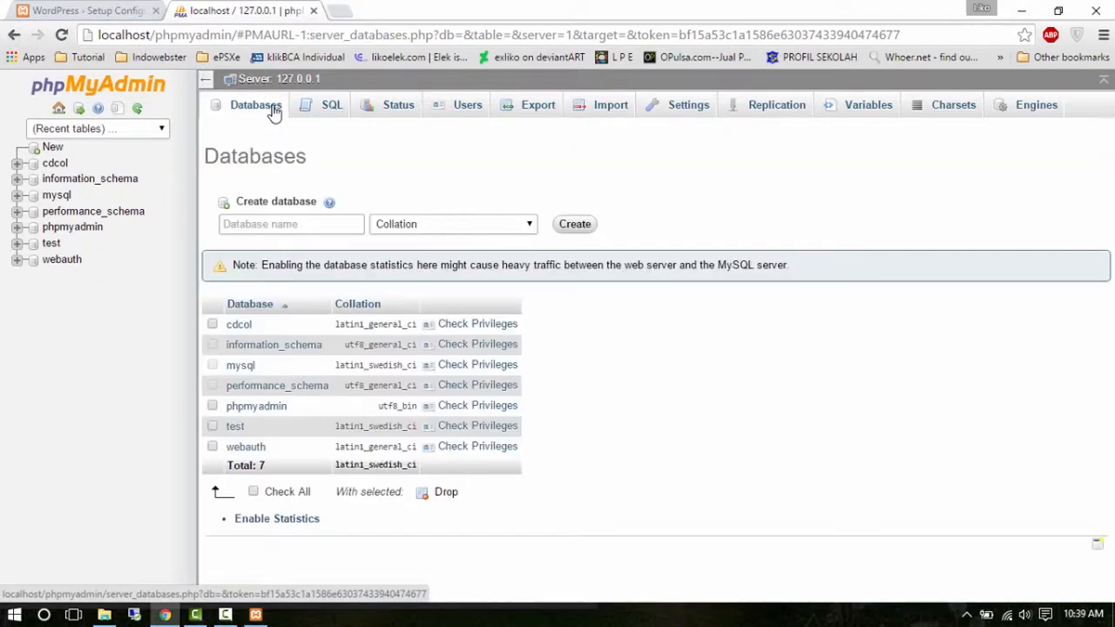
{"action": "left_click", "coordinate": [262, 224]}
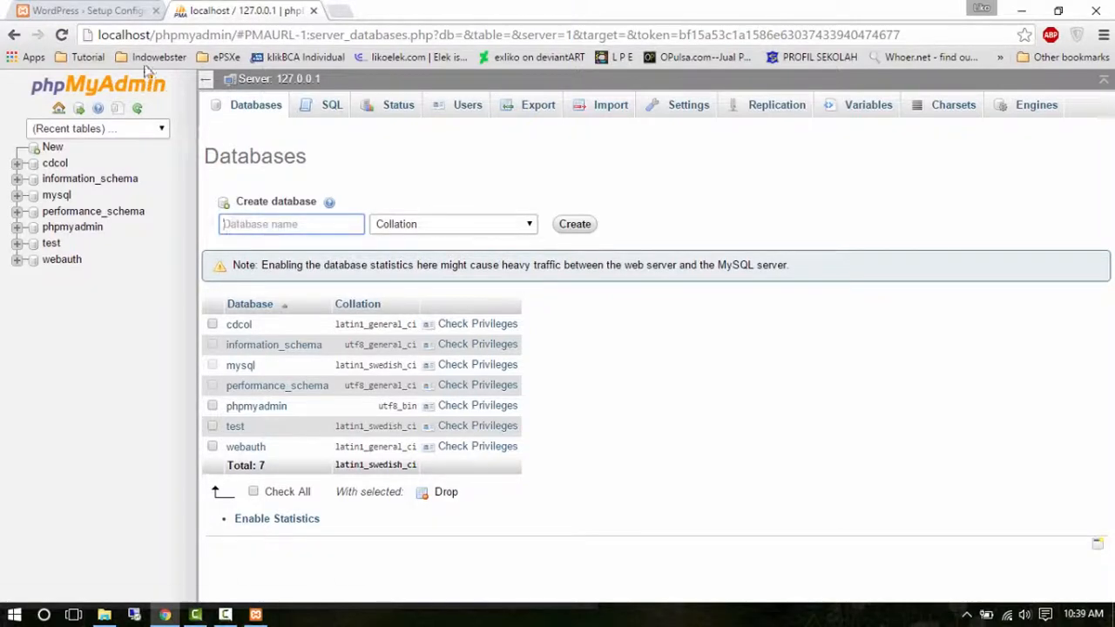
{"action": "left_click", "coordinate": [87, 11]}
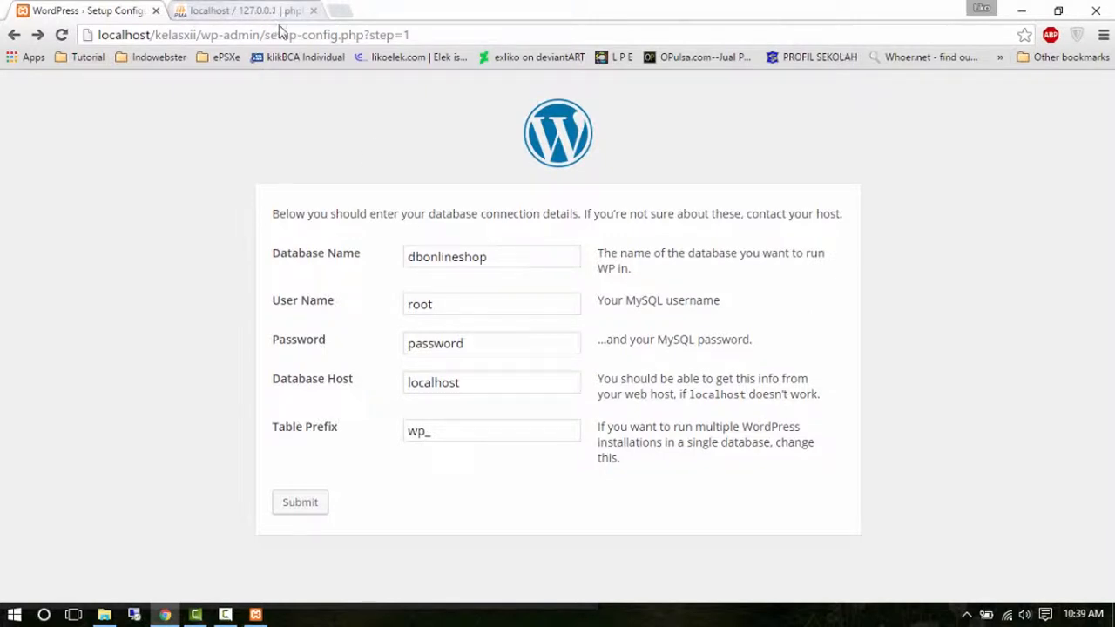
{"action": "left_click_drag", "start_coordinate": [493, 259], "coordinate": [397, 255]}
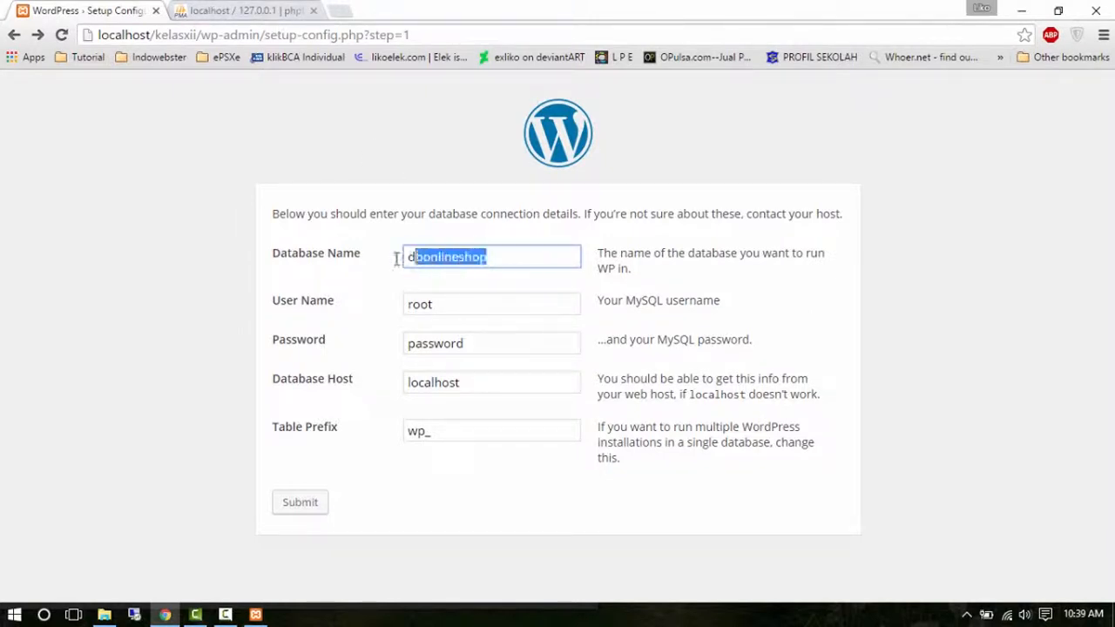
{"action": "key", "text": "ctrl+c"}
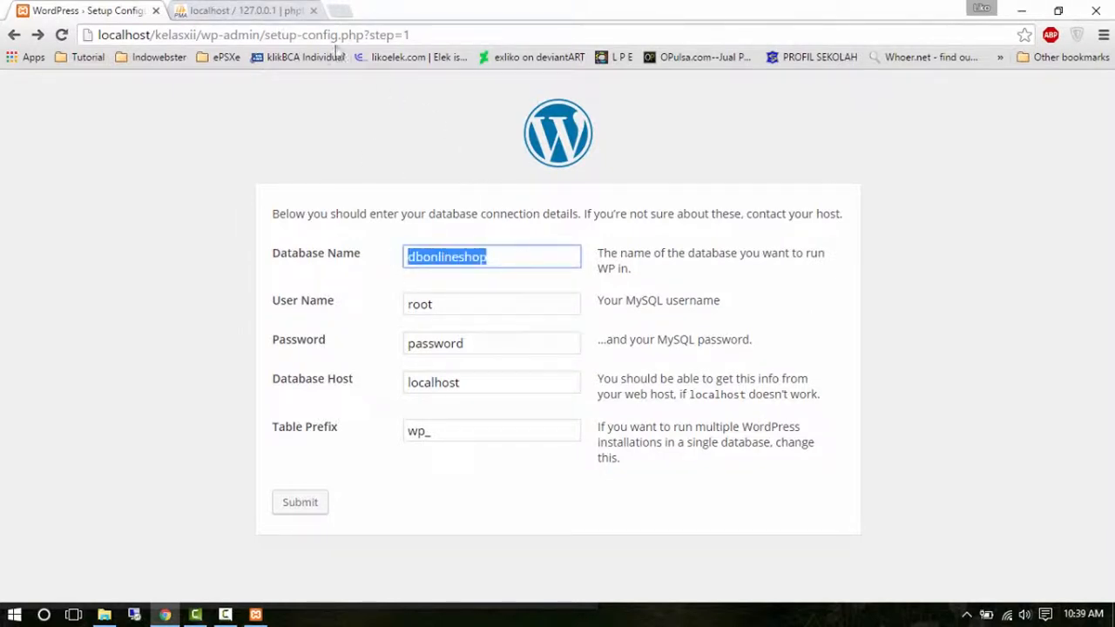
Create the dbonlineshop database in phpMyAdmin and close the phpMyAdmin tab.
{"action": "left_click", "coordinate": [283, 12]}
{"action": "key", "text": "ctrl+v"}
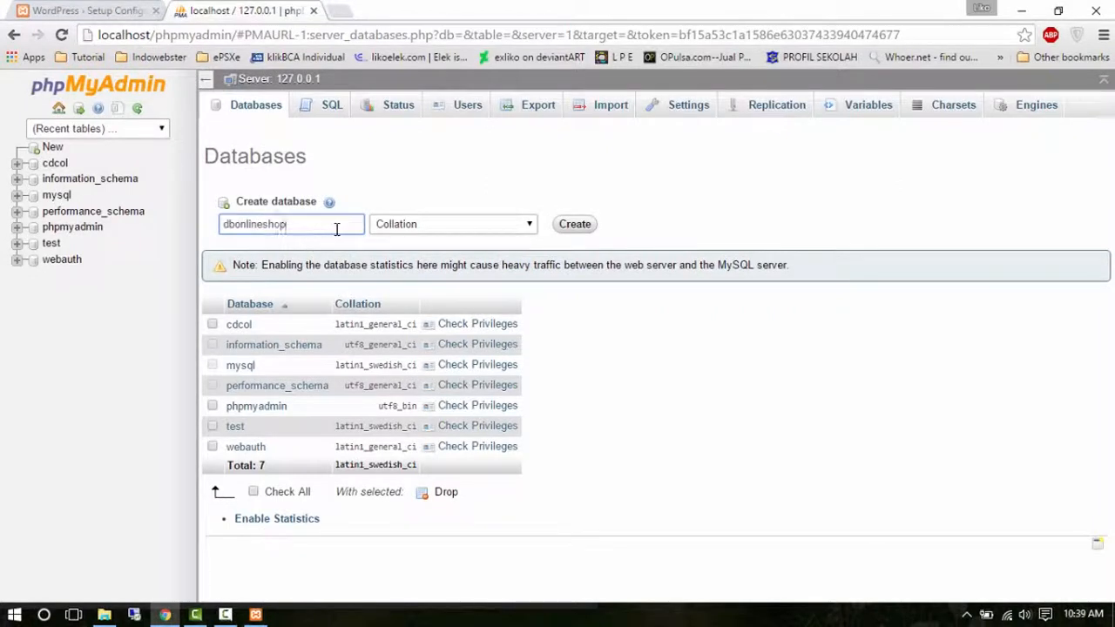
{"action": "left_click", "coordinate": [575, 224]}
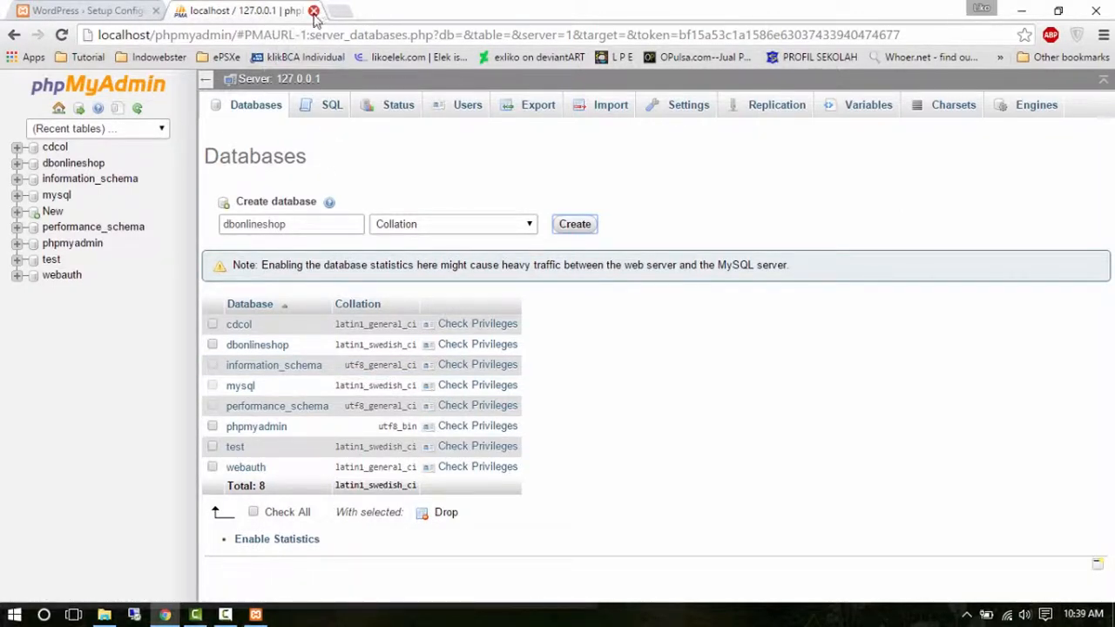
{"action": "left_click", "coordinate": [314, 13]}
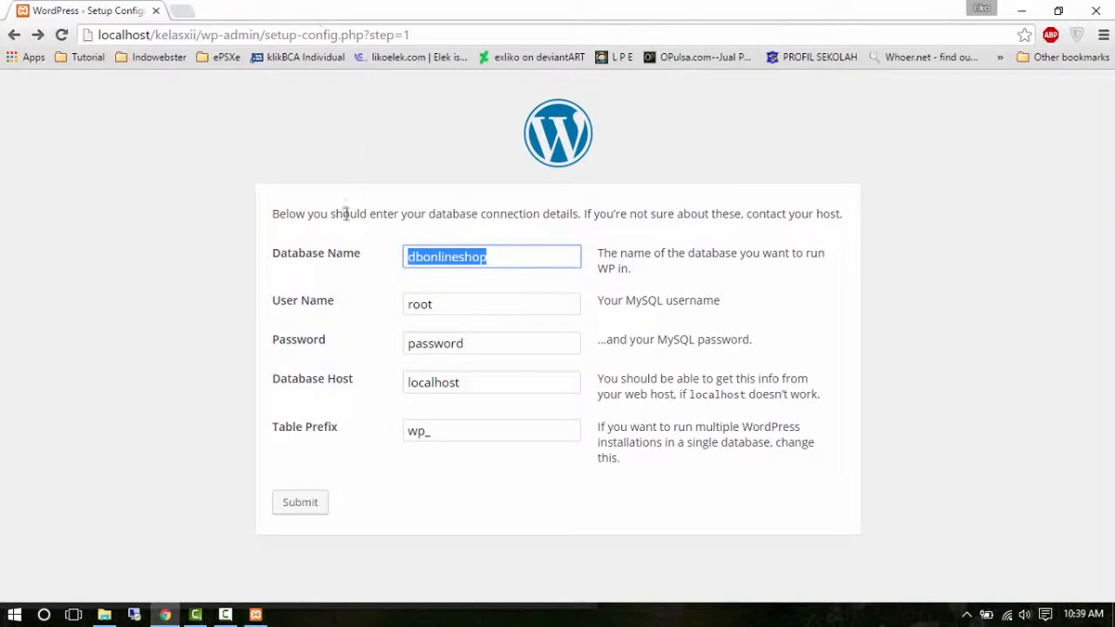
Empty the database password again, resubmit the connection details, and run the install.
{"action": "left_click", "coordinate": [368, 284]}
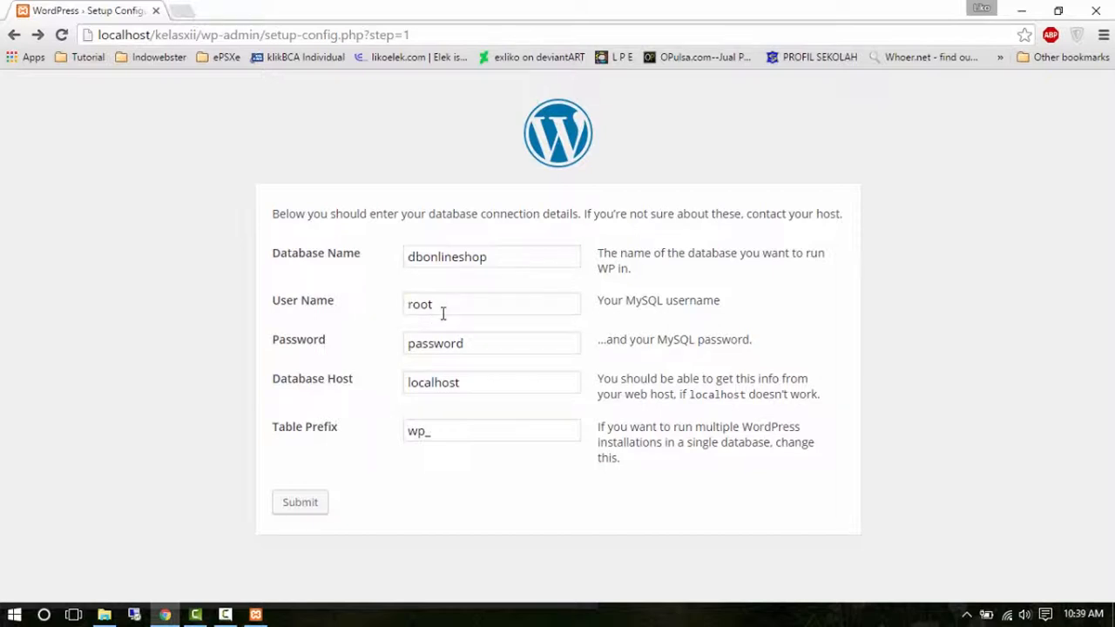
{"action": "left_click_drag", "start_coordinate": [487, 346], "coordinate": [388, 357]}
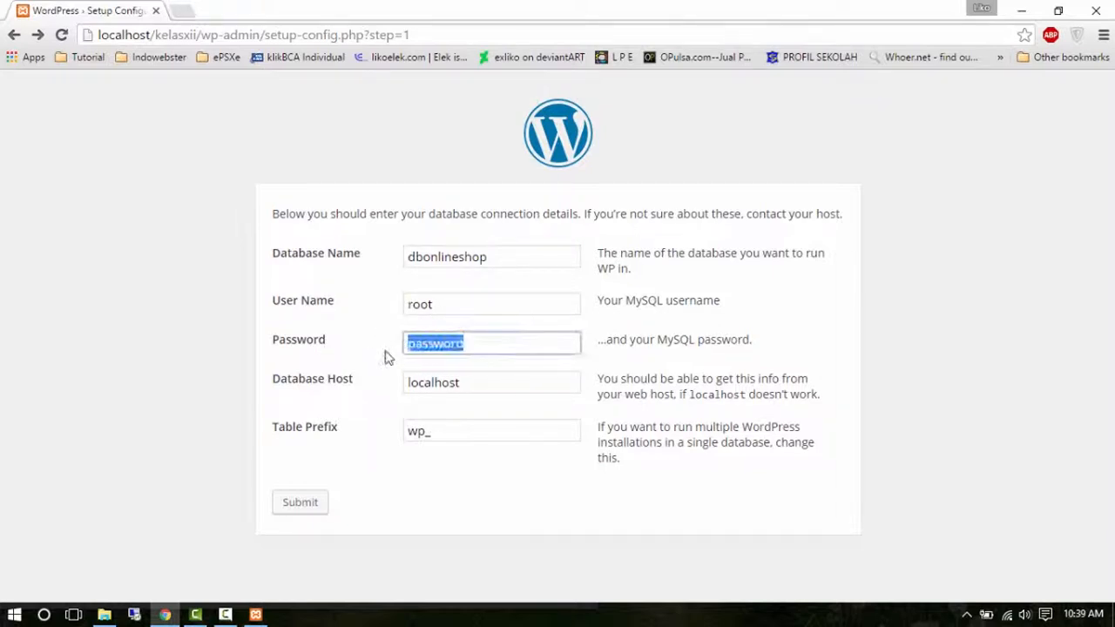
{"action": "key", "text": "BackSpace"}
{"action": "left_click", "coordinate": [366, 369]}
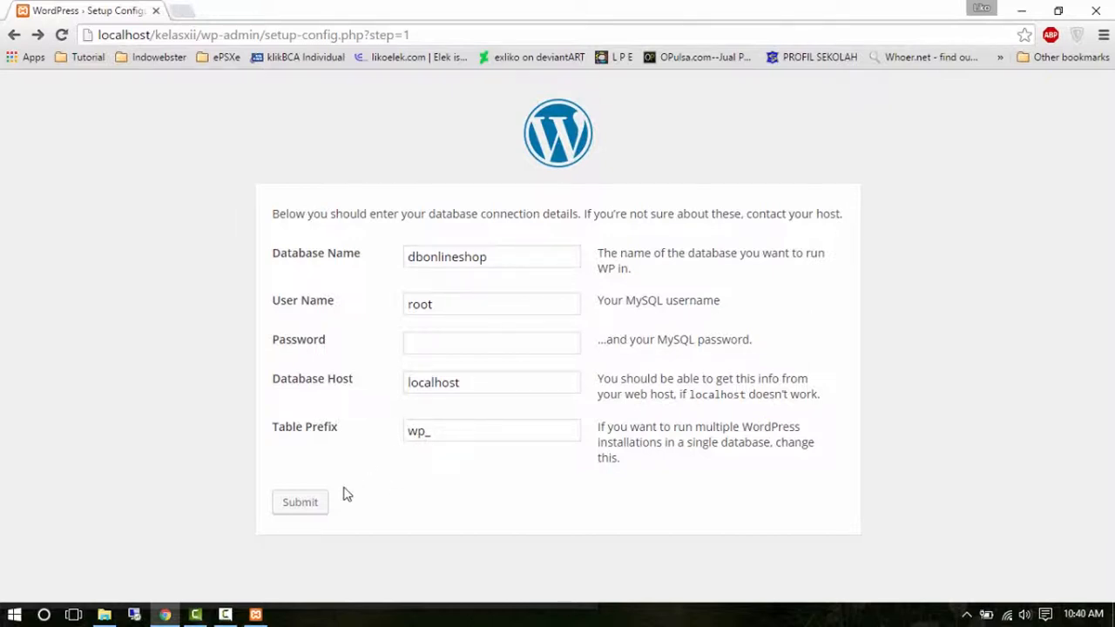
{"action": "left_click", "coordinate": [312, 508]}
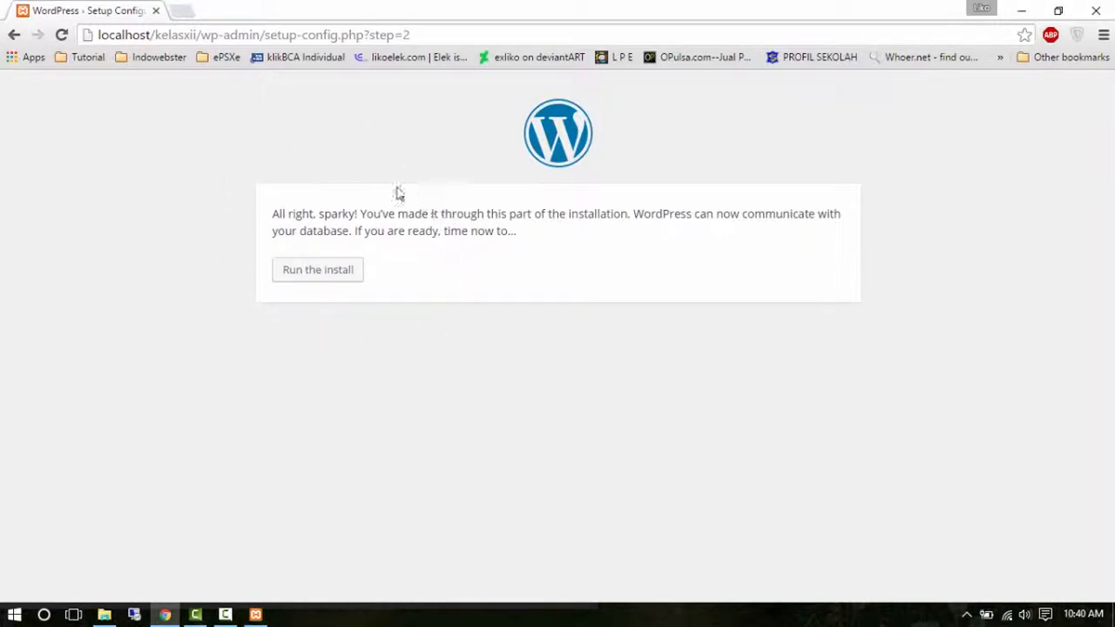
{"action": "left_click", "coordinate": [345, 283]}
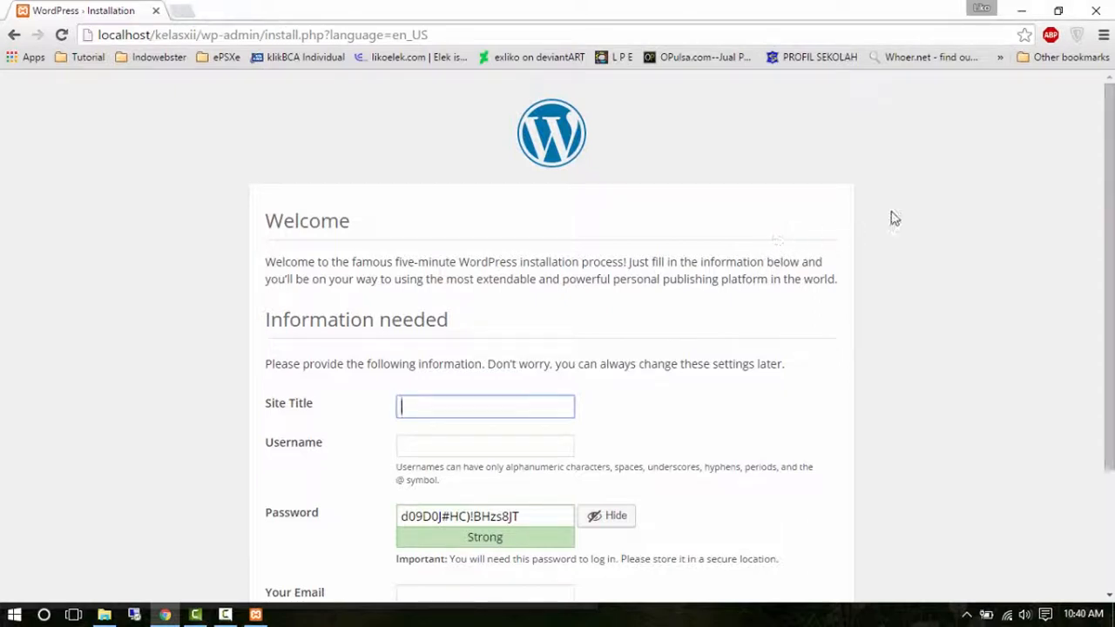
Enter the site title 'OnlineShop Kelas XII' and the admin username on the install form.
{"action": "left_click_drag", "start_coordinate": [1112, 130], "coordinate": [1112, 252]}
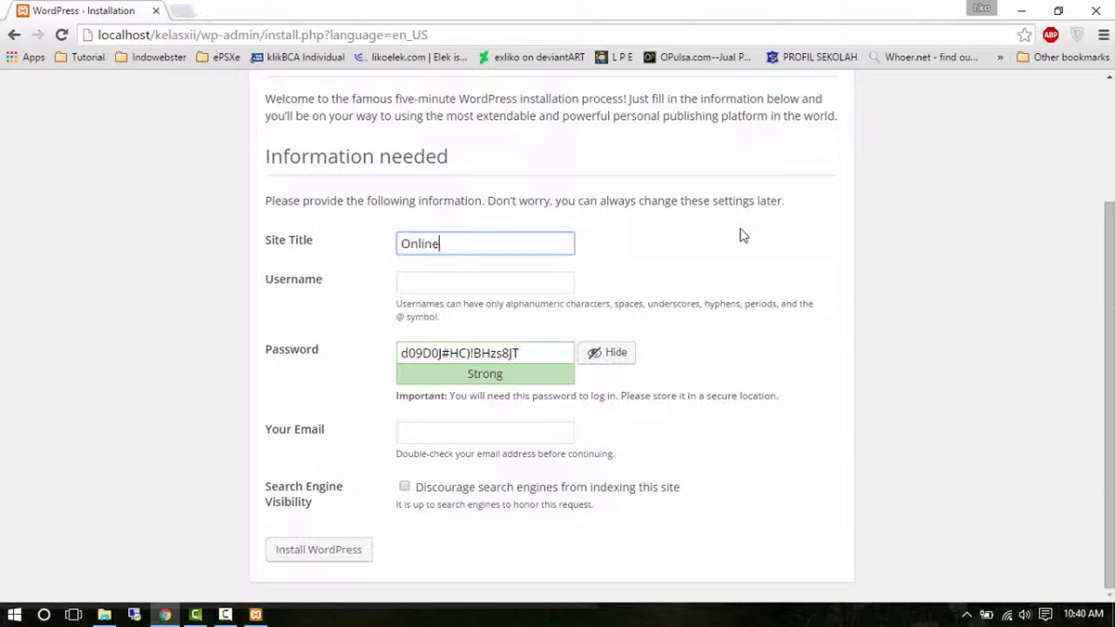
{"action": "type", "text": "Shop Kelas XII"}
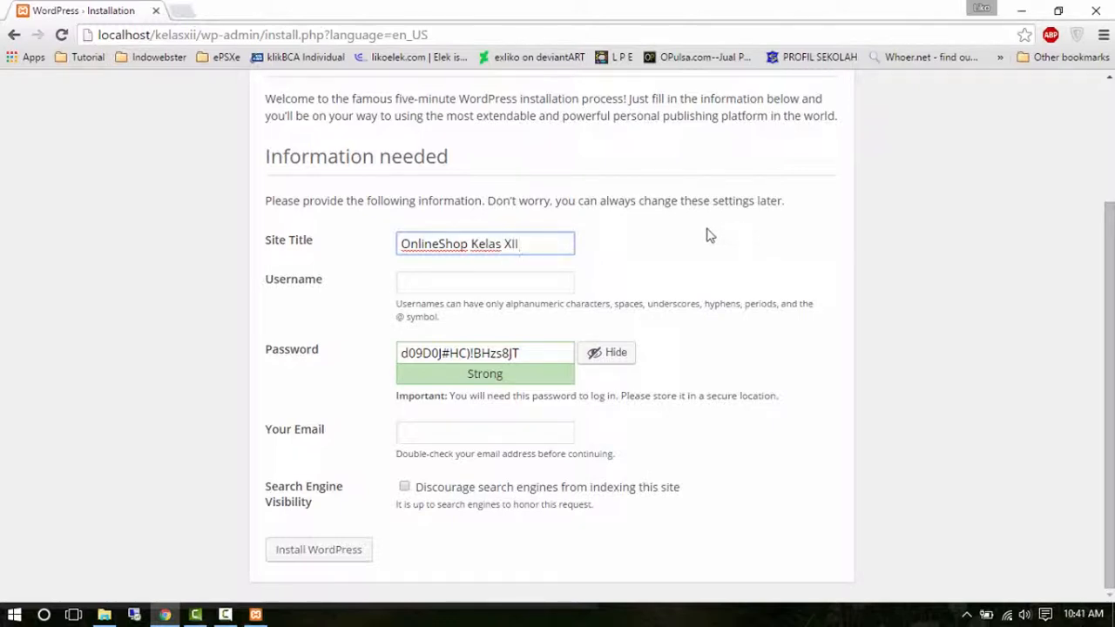
{"action": "left_click", "coordinate": [513, 286]}
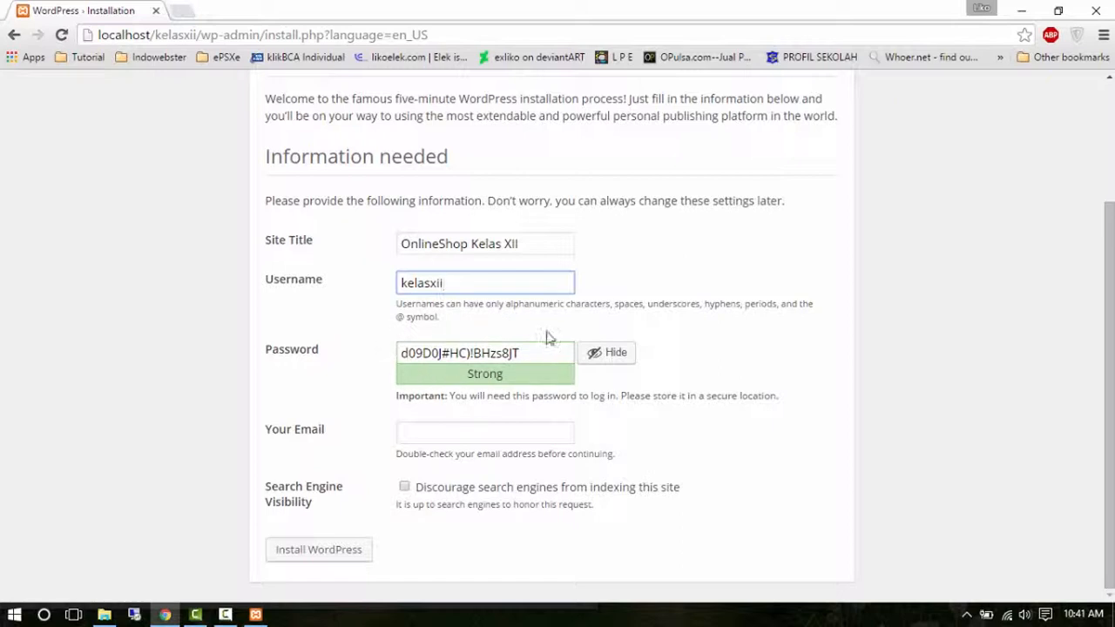
{"action": "left_click_drag", "start_coordinate": [530, 353], "coordinate": [386, 352]}
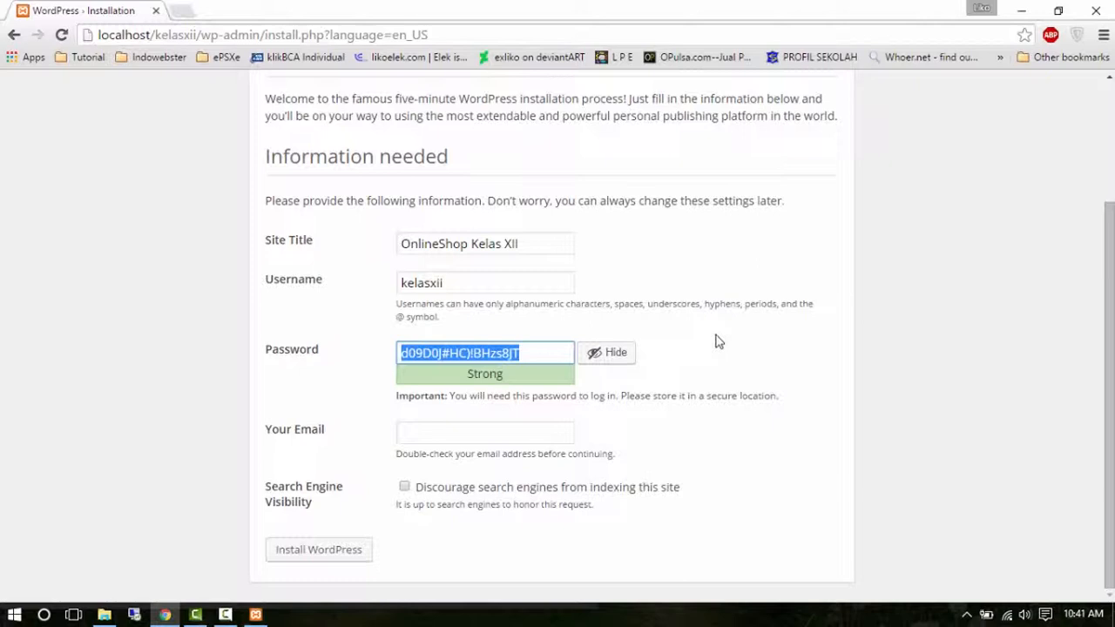
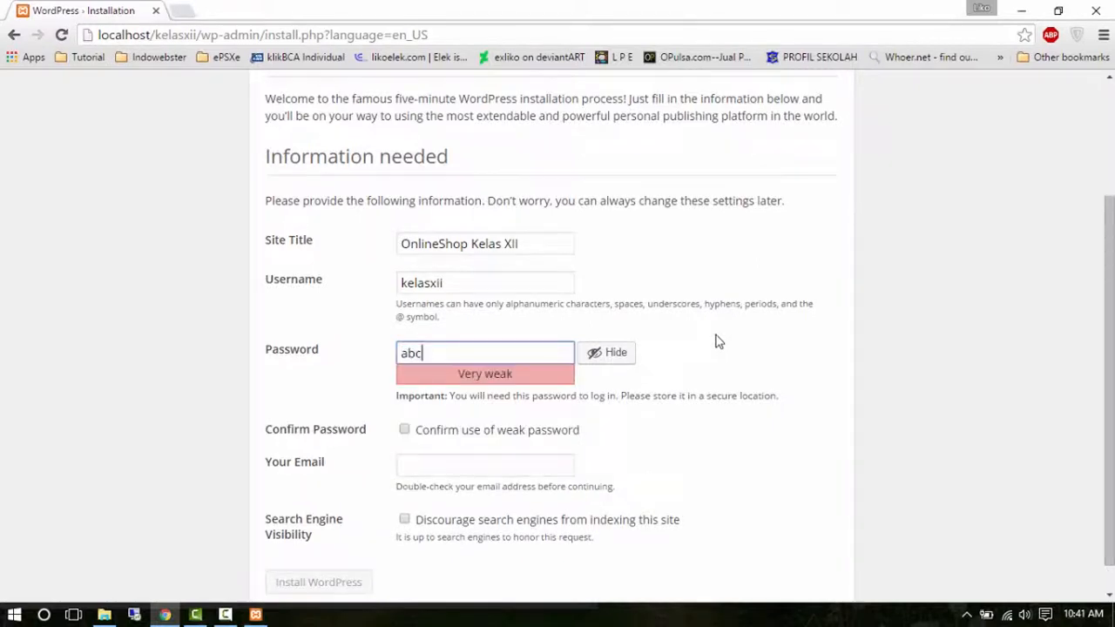
Replace the generated password with a short weak one and confirm use of the weak password.
{"action": "left_click_drag", "start_coordinate": [444, 353], "coordinate": [405, 357]}
{"action": "left_click", "coordinate": [367, 379]}
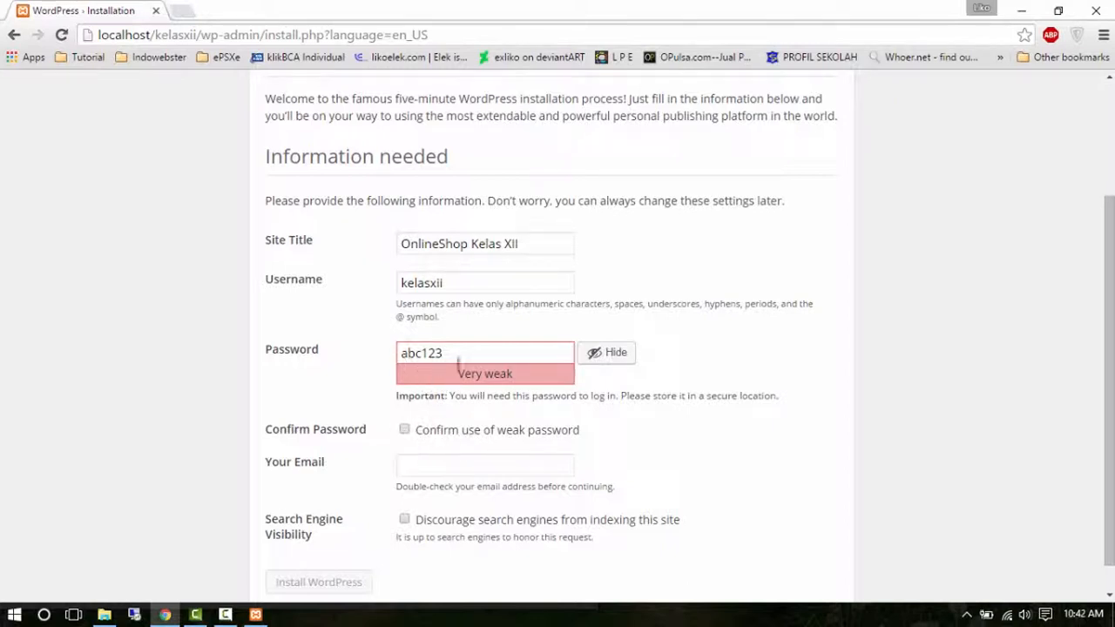
{"action": "left_click", "coordinate": [404, 430]}
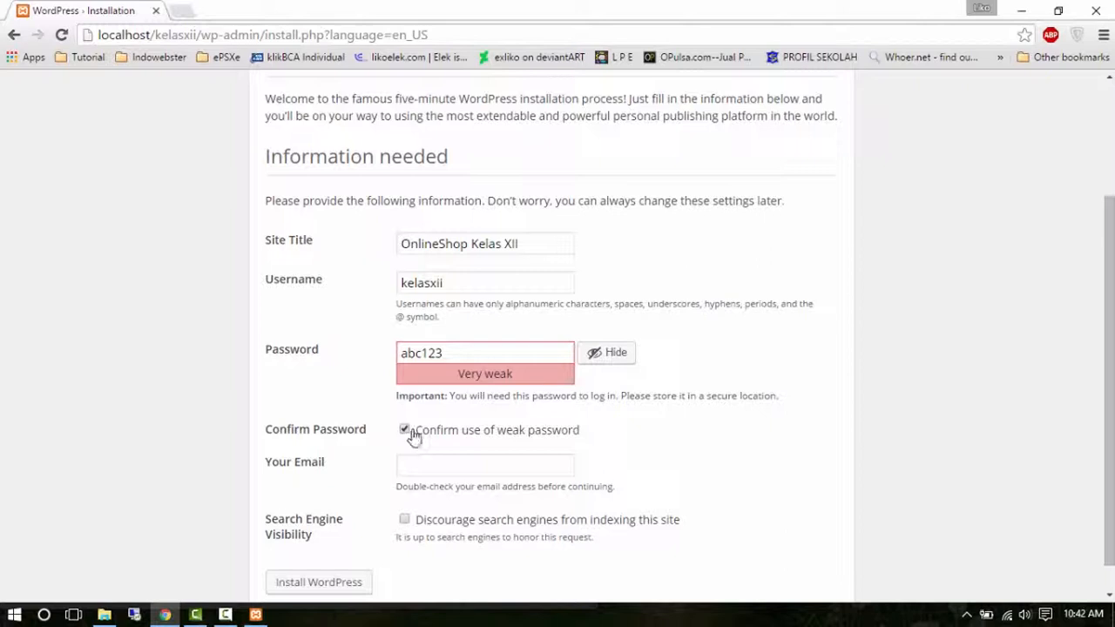
{"action": "left_click_drag", "start_coordinate": [451, 353], "coordinate": [383, 366]}
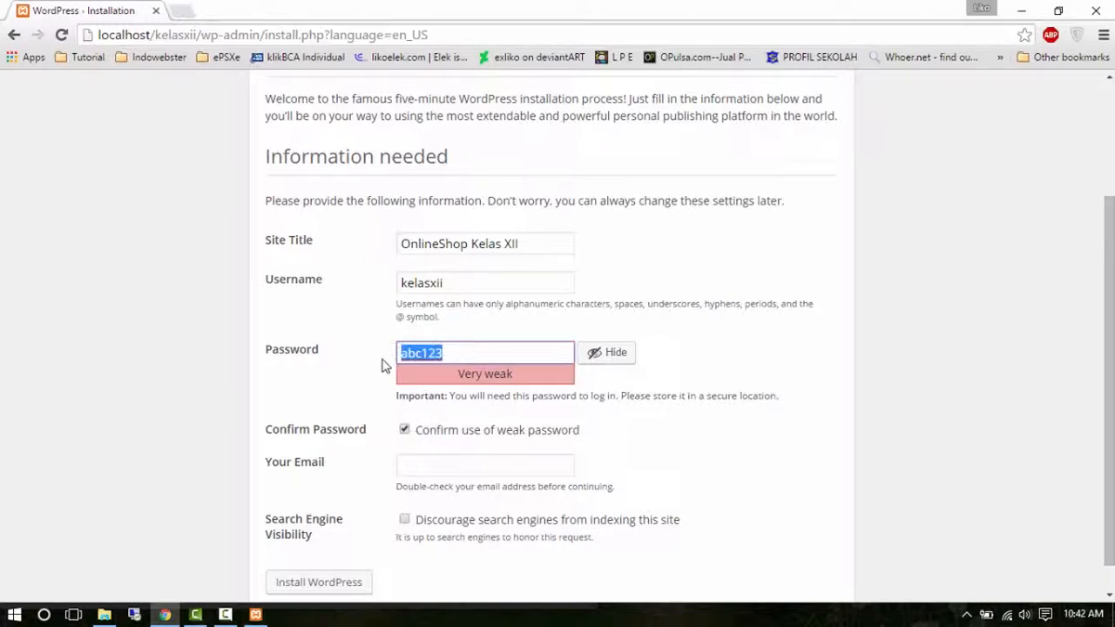
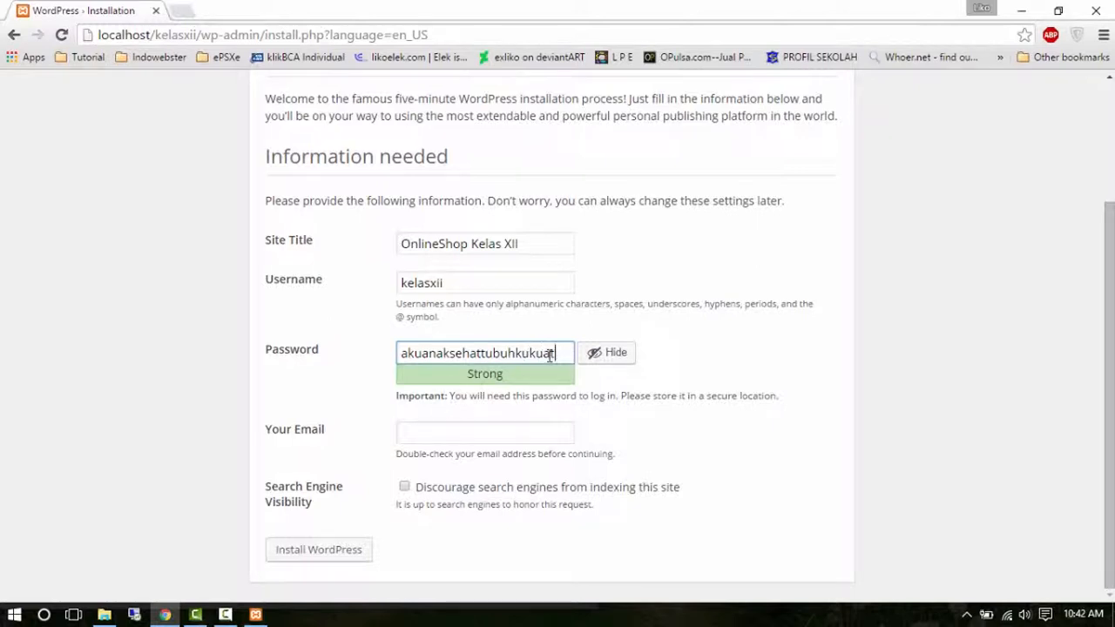
{"action": "left_click_drag", "start_coordinate": [556, 353], "coordinate": [398, 347]}
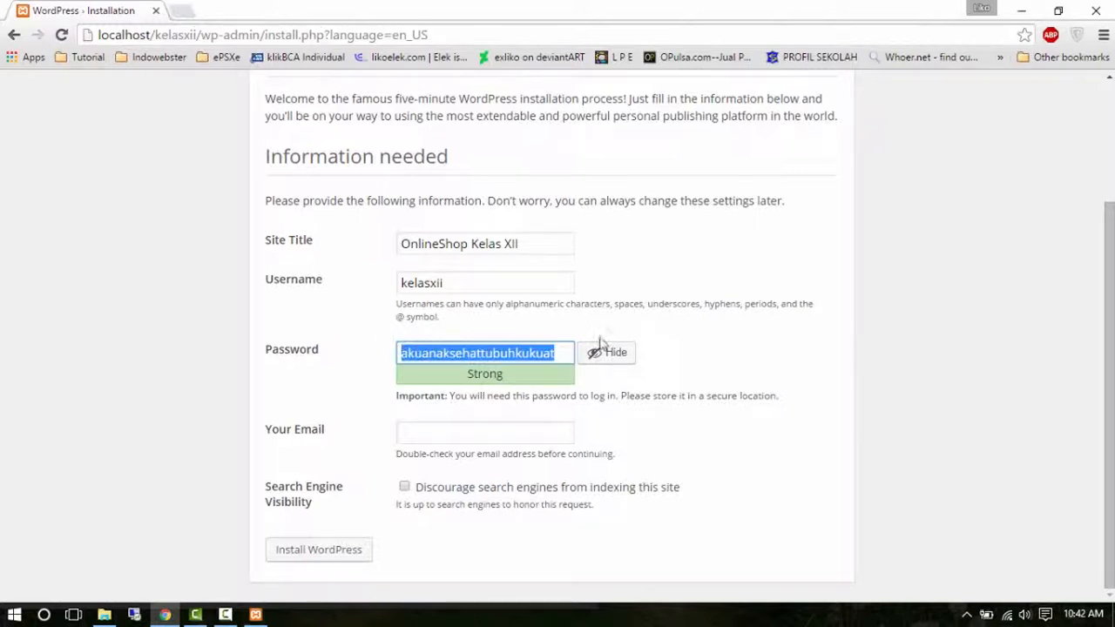
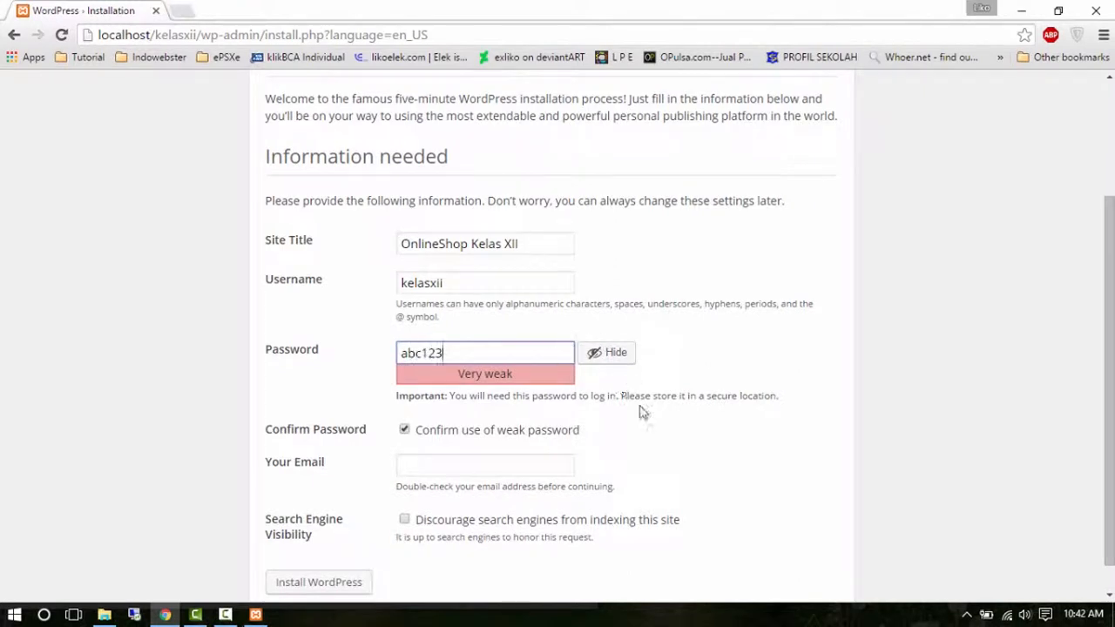
{"action": "key", "text": "Tab"}
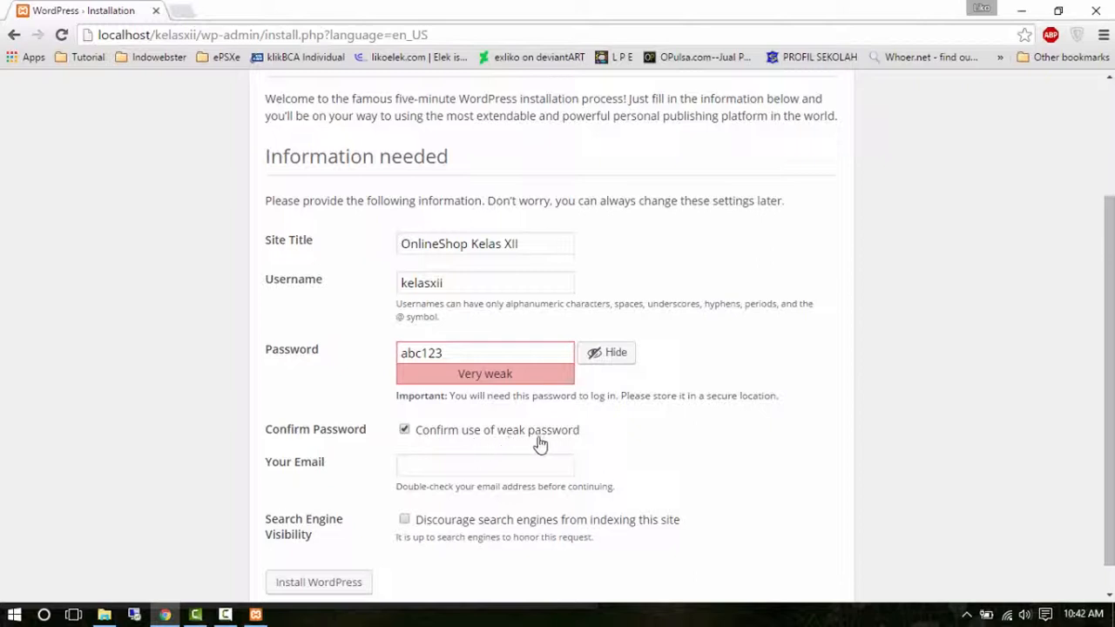
{"action": "left_click", "coordinate": [424, 468]}
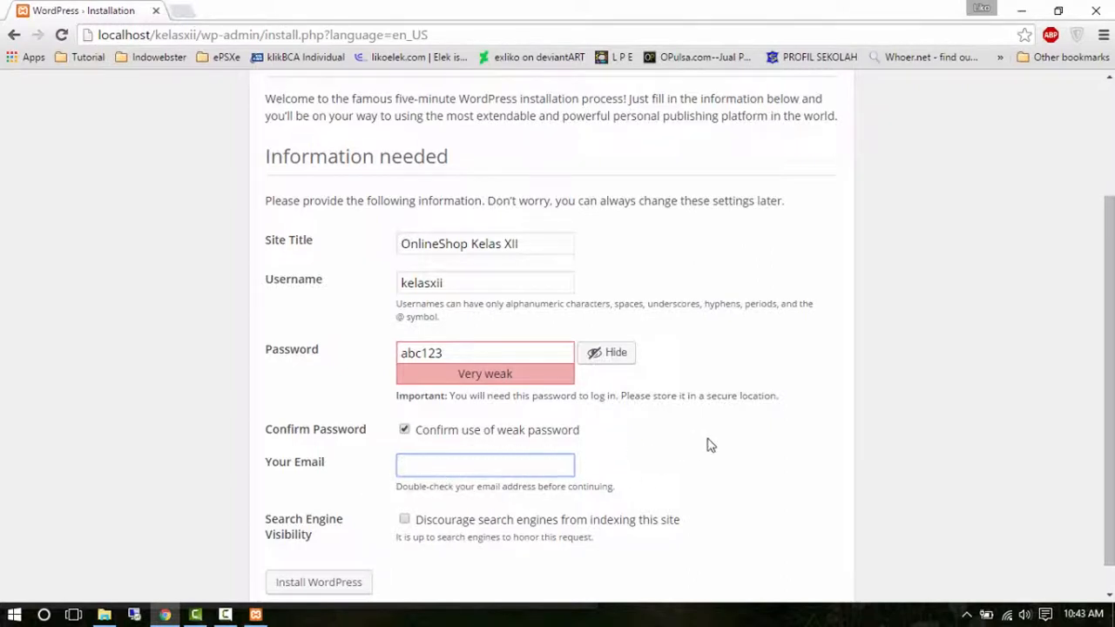
Fill in the administrator e-mail address and tick 'Discourage search engines from indexing this site'.
{"action": "left_click", "coordinate": [708, 446]}
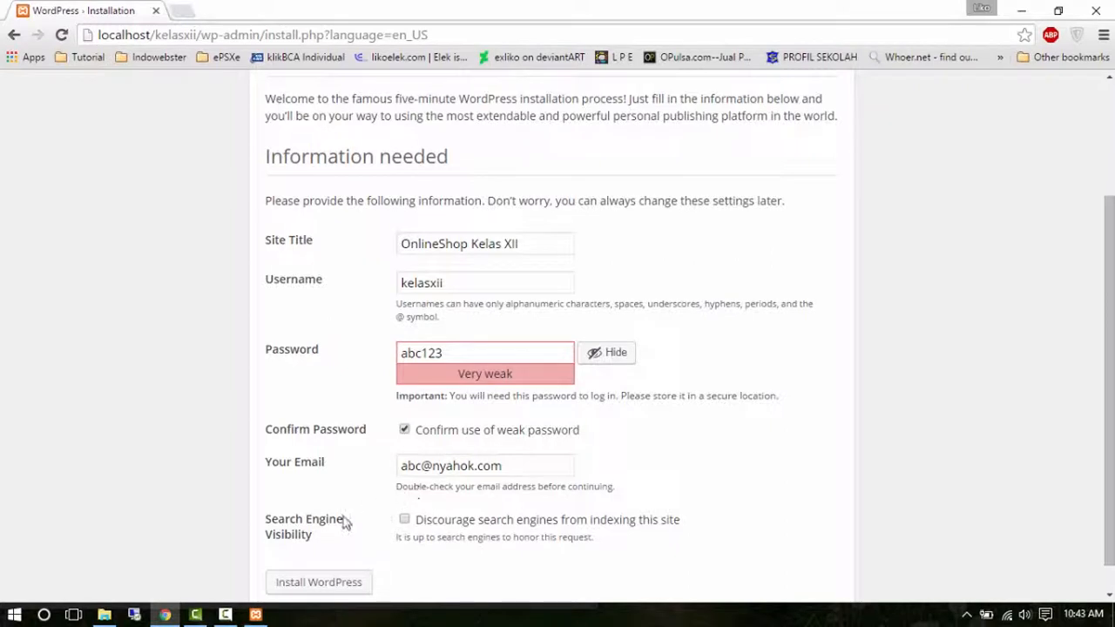
{"action": "scroll", "coordinate": [291, 529], "scroll_direction": "down", "scroll_amount": 1}
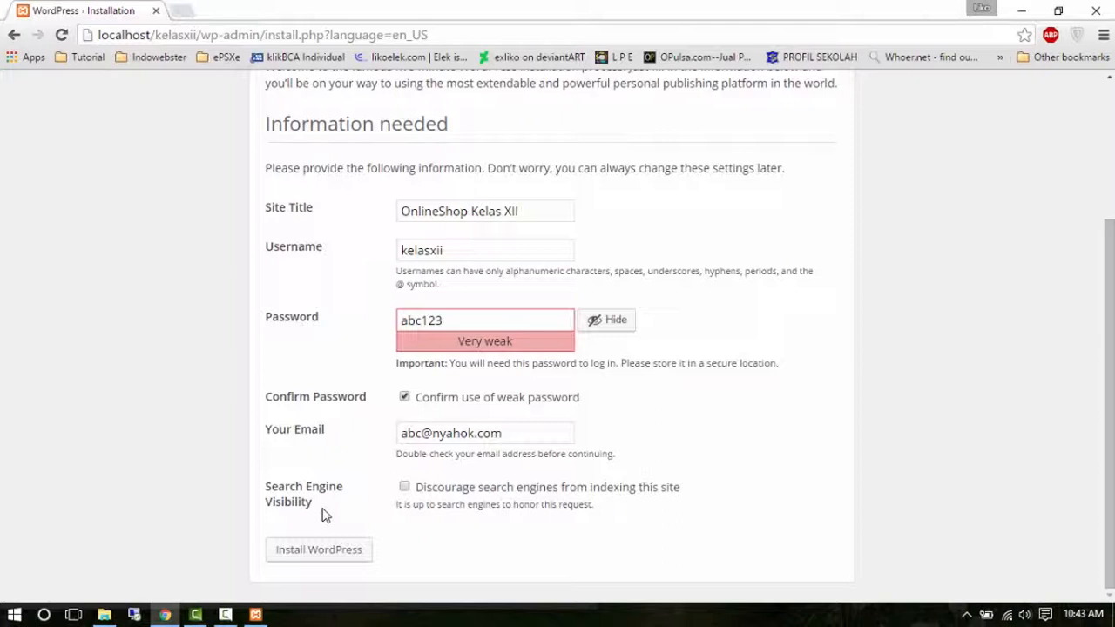
{"action": "left_click", "coordinate": [405, 490]}
Untick the search-engine discouragement option and install WordPress.
{"action": "left_click", "coordinate": [405, 488]}
{"action": "left_click", "coordinate": [304, 550]}
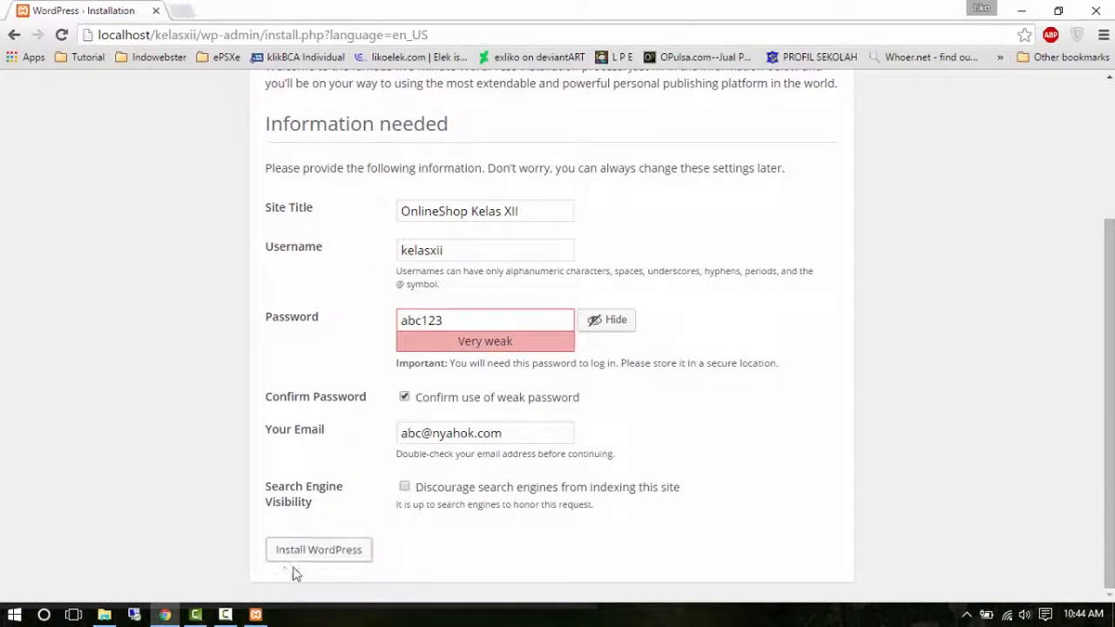
{"action": "left_click", "coordinate": [349, 559]}
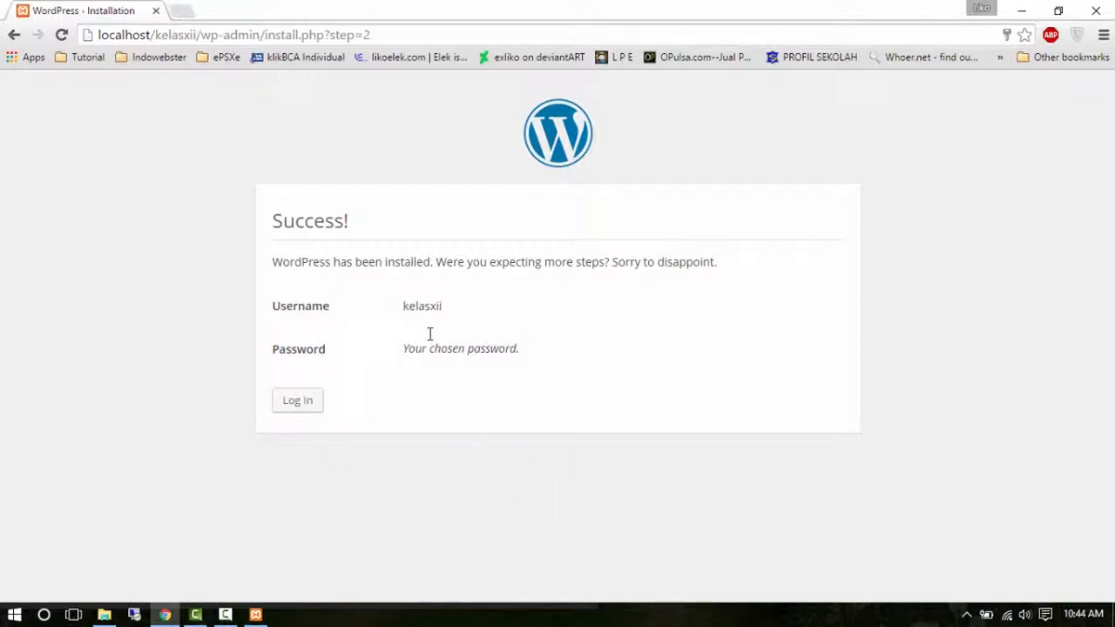
Load localhost/kelasxii in a new tab, scroll its Hello world! post, and ready the address for editing.
{"action": "left_click", "coordinate": [185, 12]}
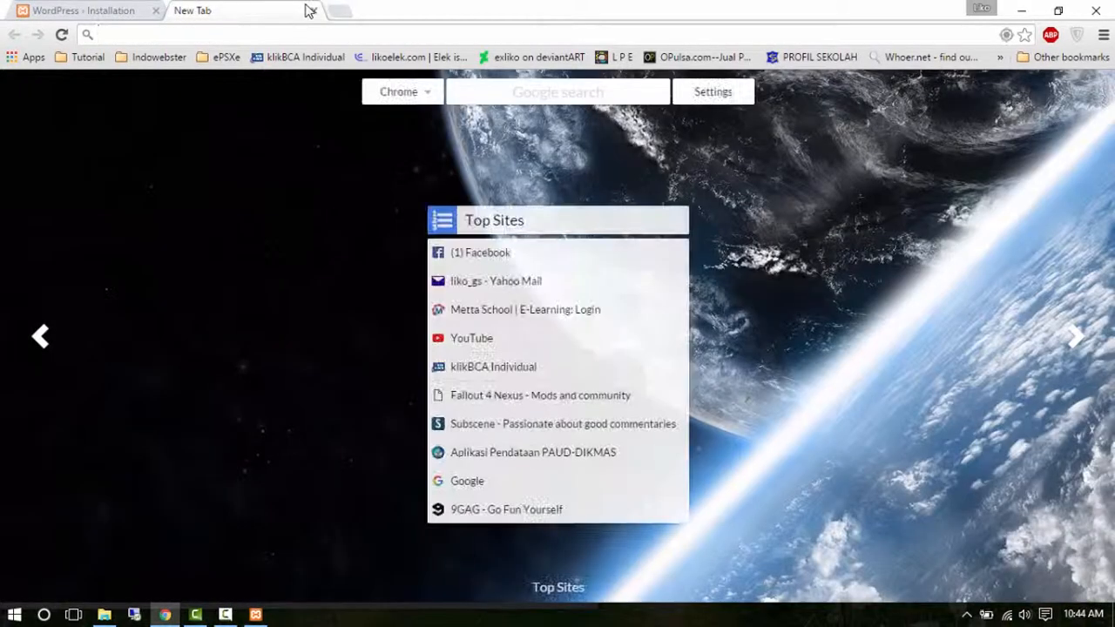
{"action": "type", "text": "local"}
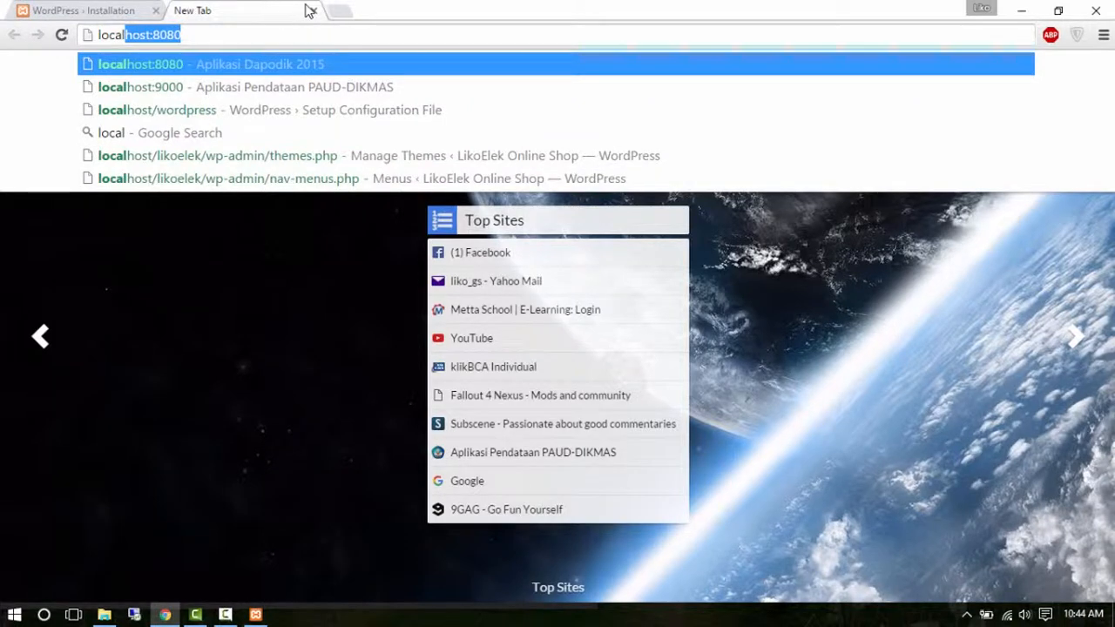
{"action": "type", "text": "host"}
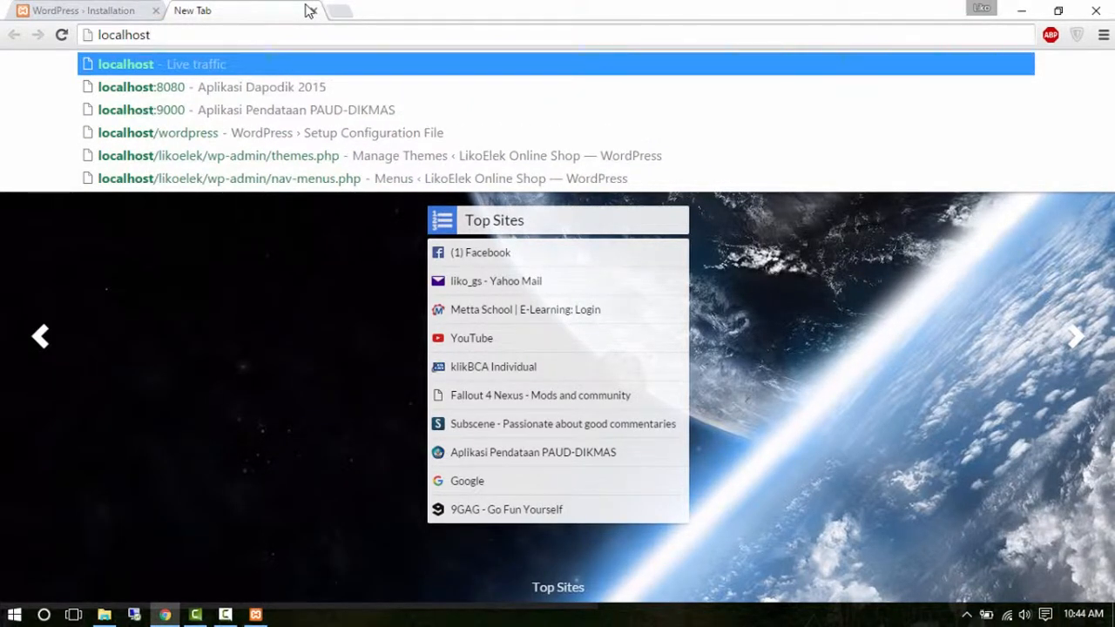
{"action": "type", "text": "/kelasxx"}
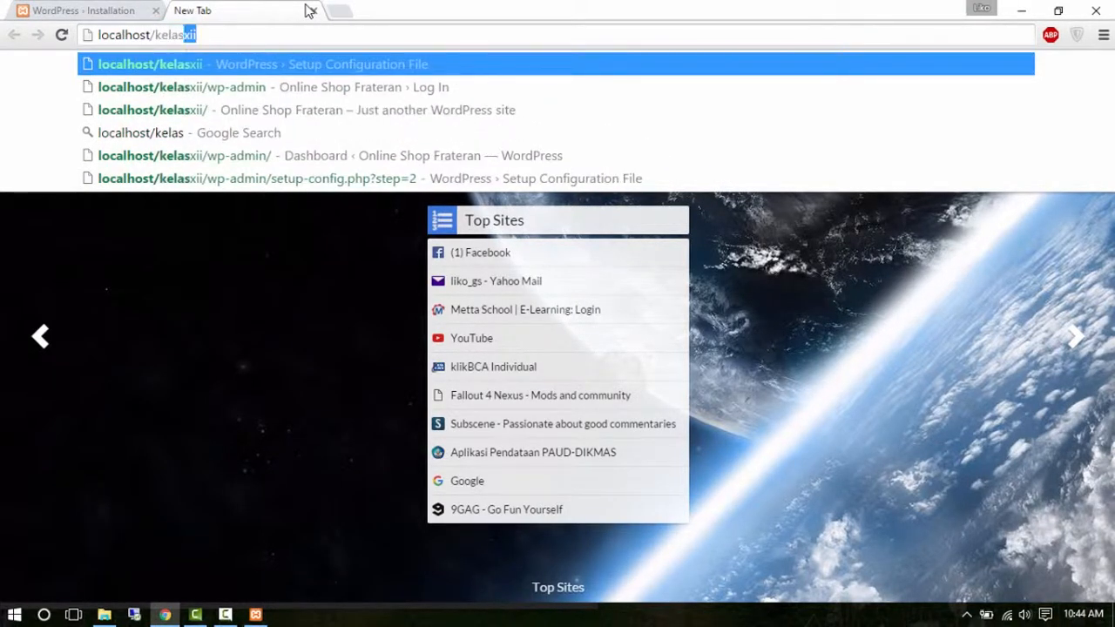
{"action": "key", "text": "BackSpace"}
{"action": "type", "text": "ii"}
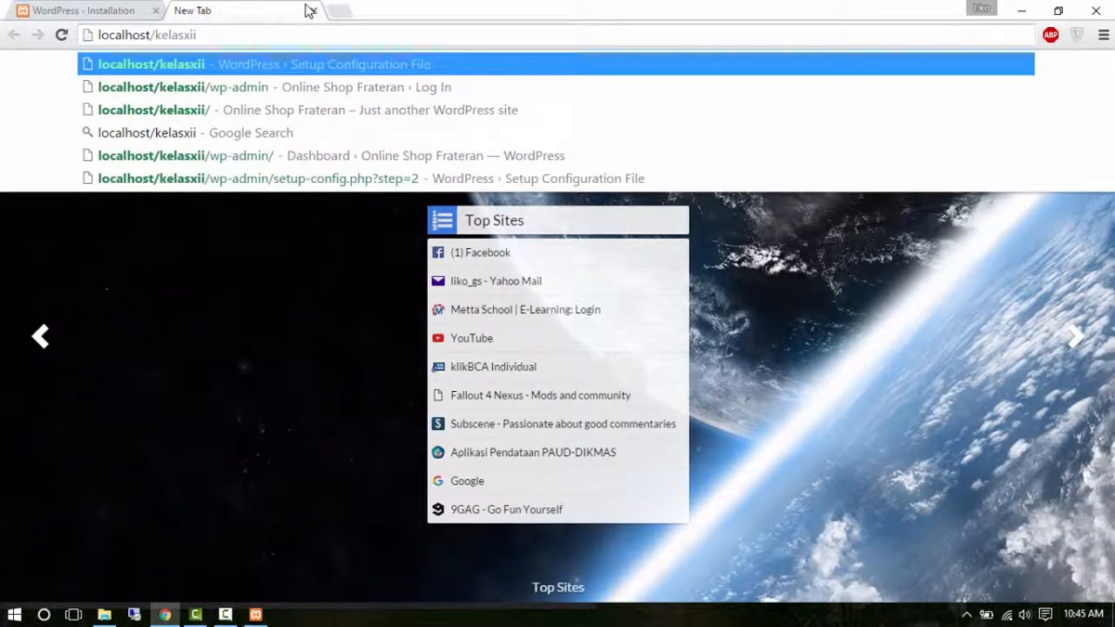
{"action": "key", "text": "Return"}
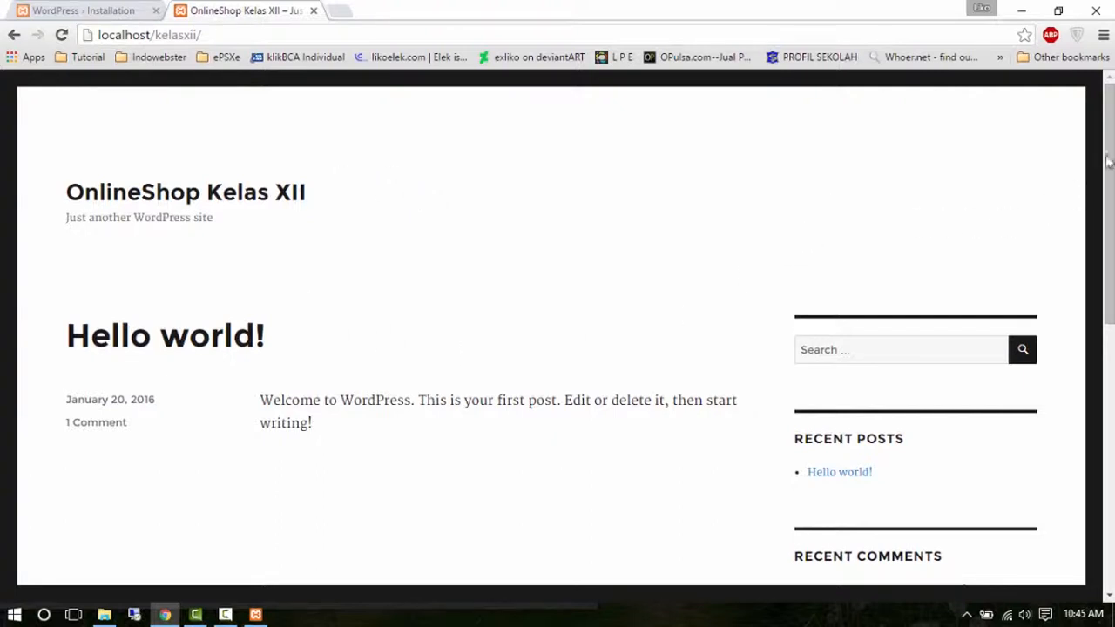
{"action": "left_click_drag", "start_coordinate": [1110, 167], "coordinate": [1111, 192]}
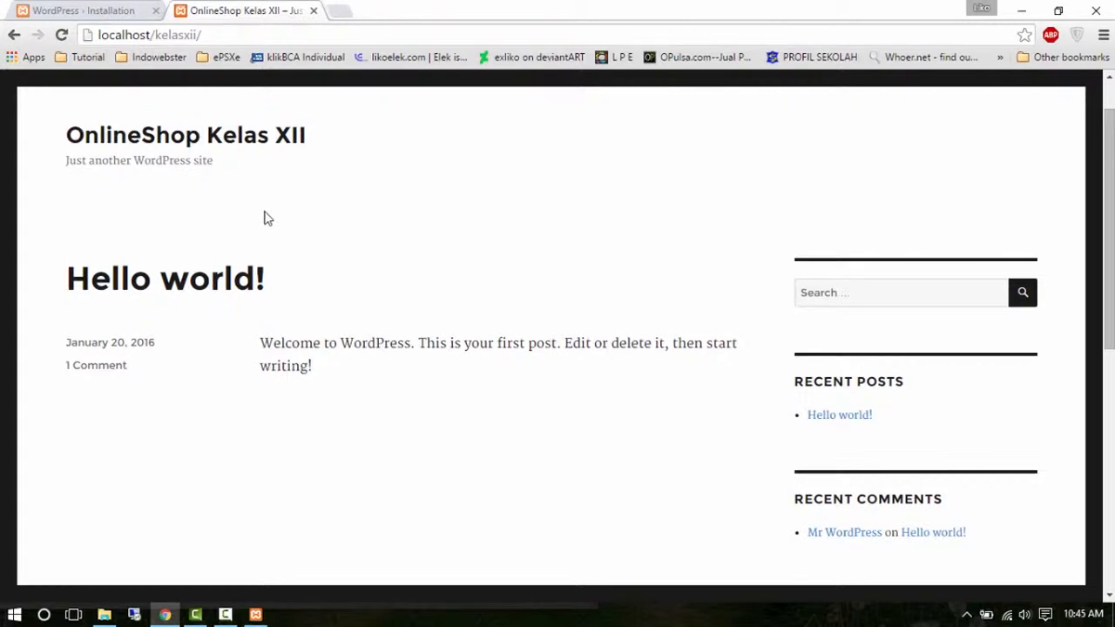
{"action": "left_click", "coordinate": [215, 36]}
{"action": "left_click", "coordinate": [203, 36]}
Go to localhost/kelasxii/wp-admin and bring up its login page.
{"action": "type", "text": "wp"}
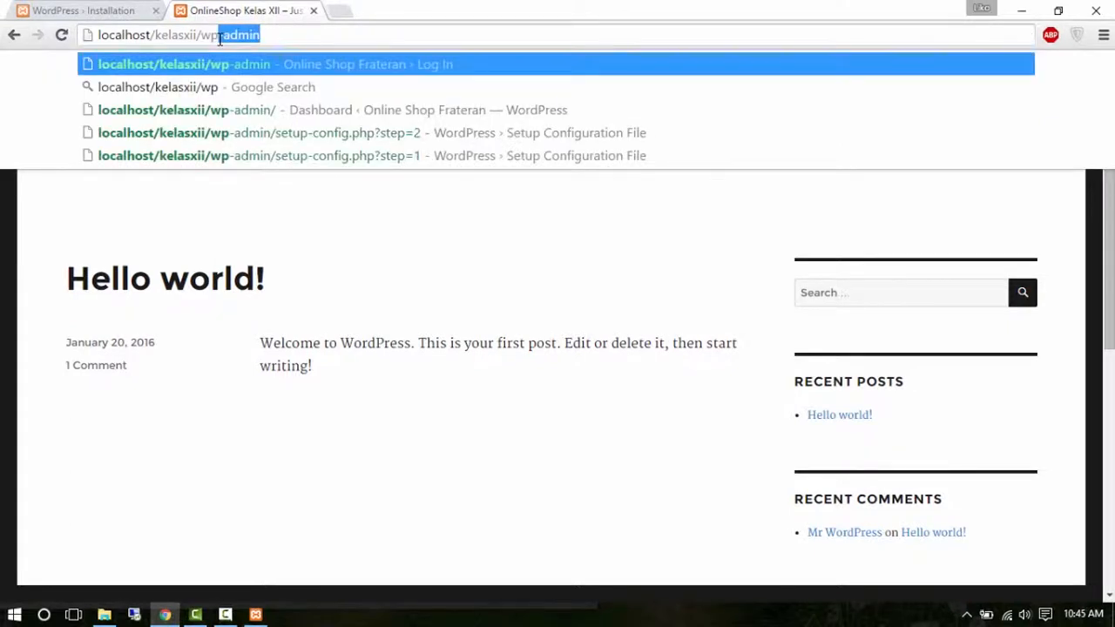
{"action": "type", "text": "-"}
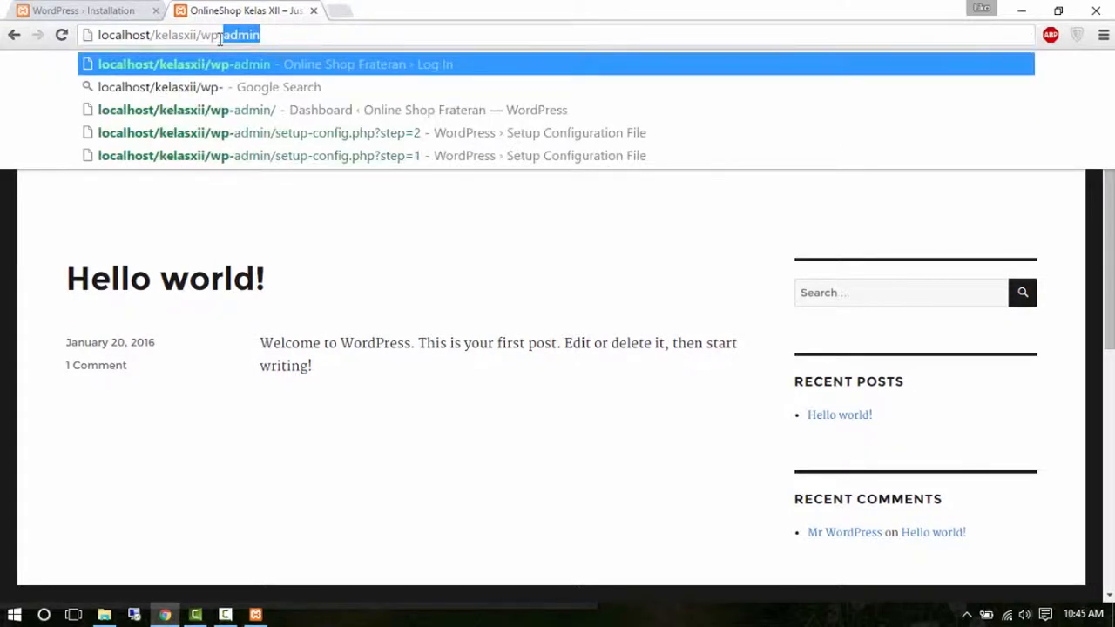
{"action": "type", "text": "a"}
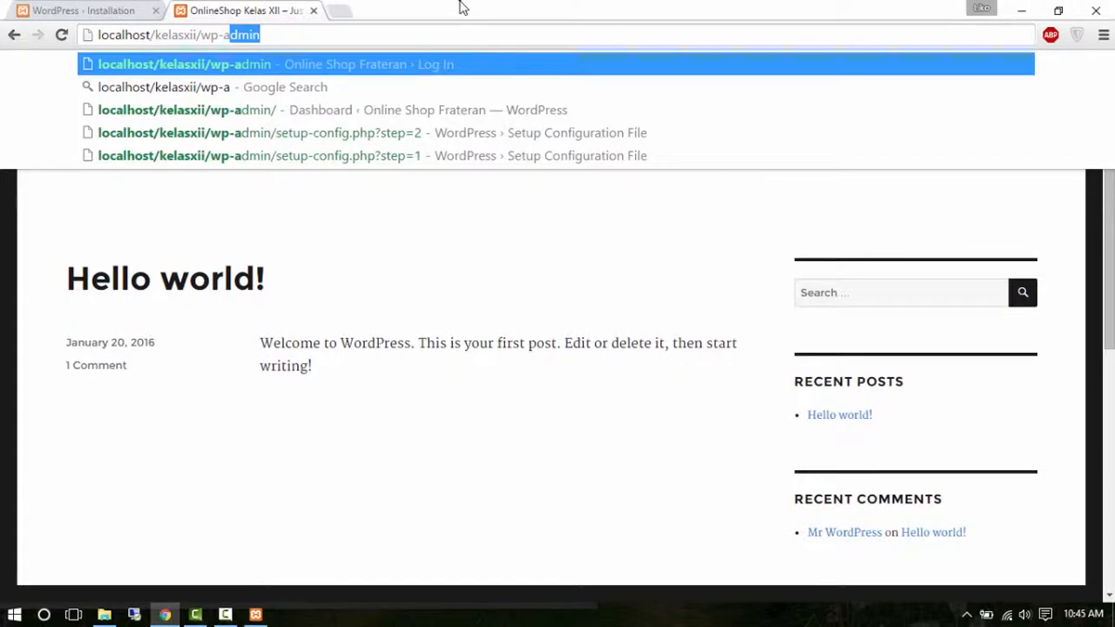
{"action": "type", "text": "dmin"}
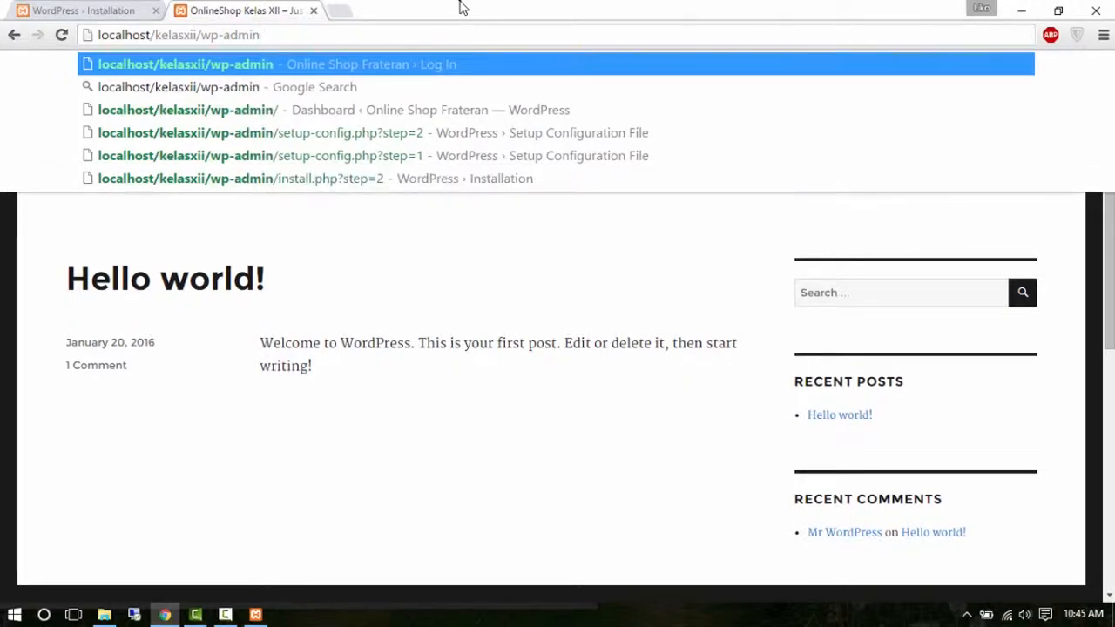
{"action": "key", "text": "Return"}
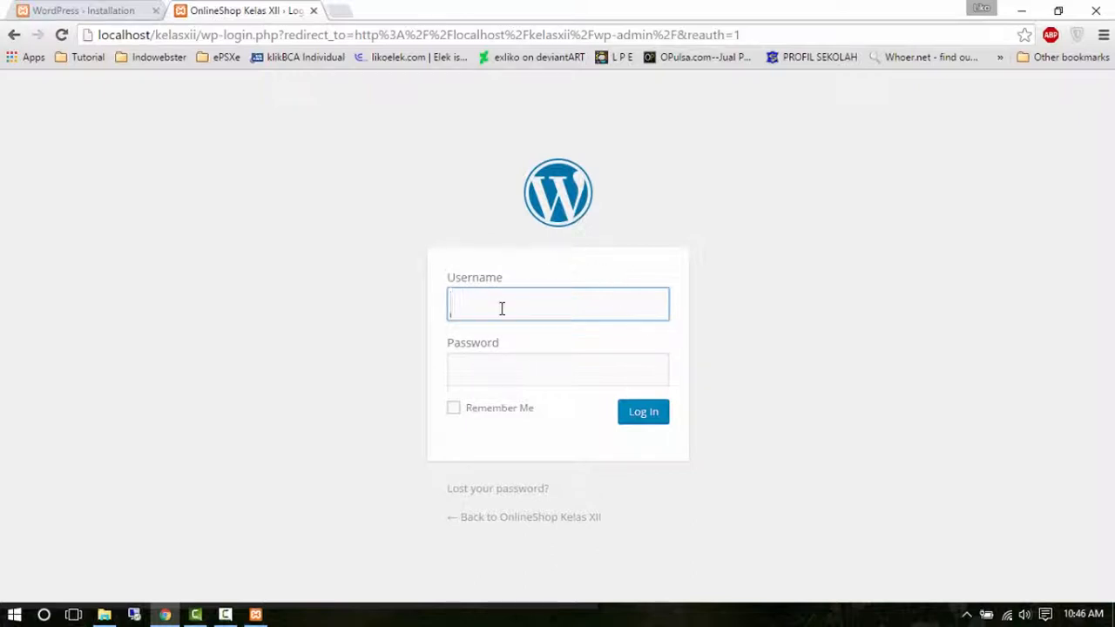
{"action": "left_click", "coordinate": [127, 11]}
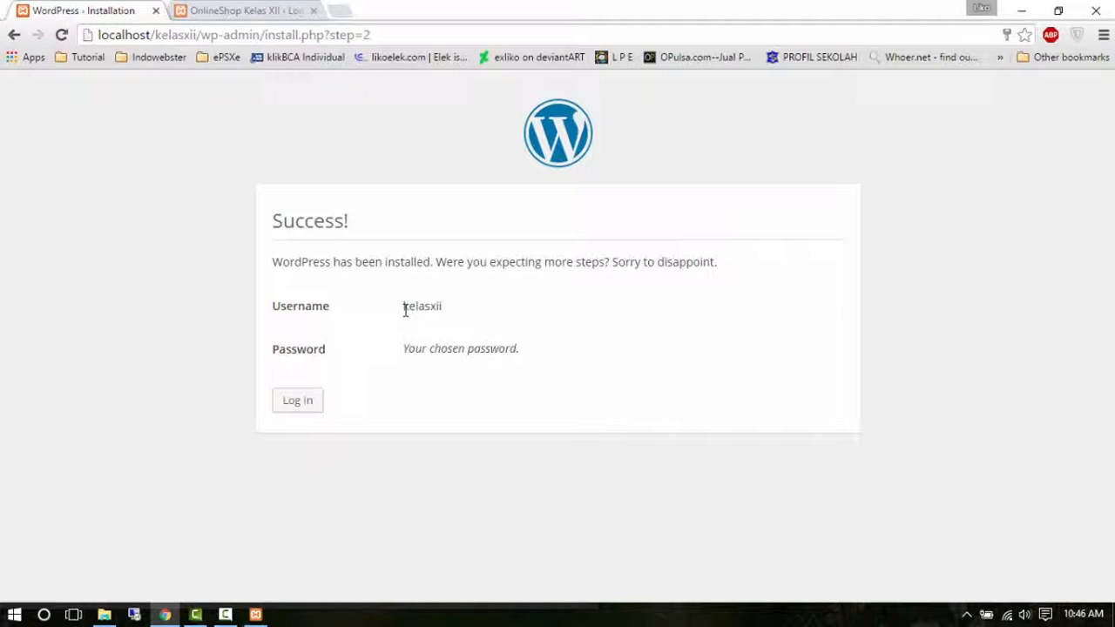
{"action": "left_click", "coordinate": [279, 10]}
Log in with the admin username and password to reach the Dashboard.
{"action": "type", "text": "kelasii"}
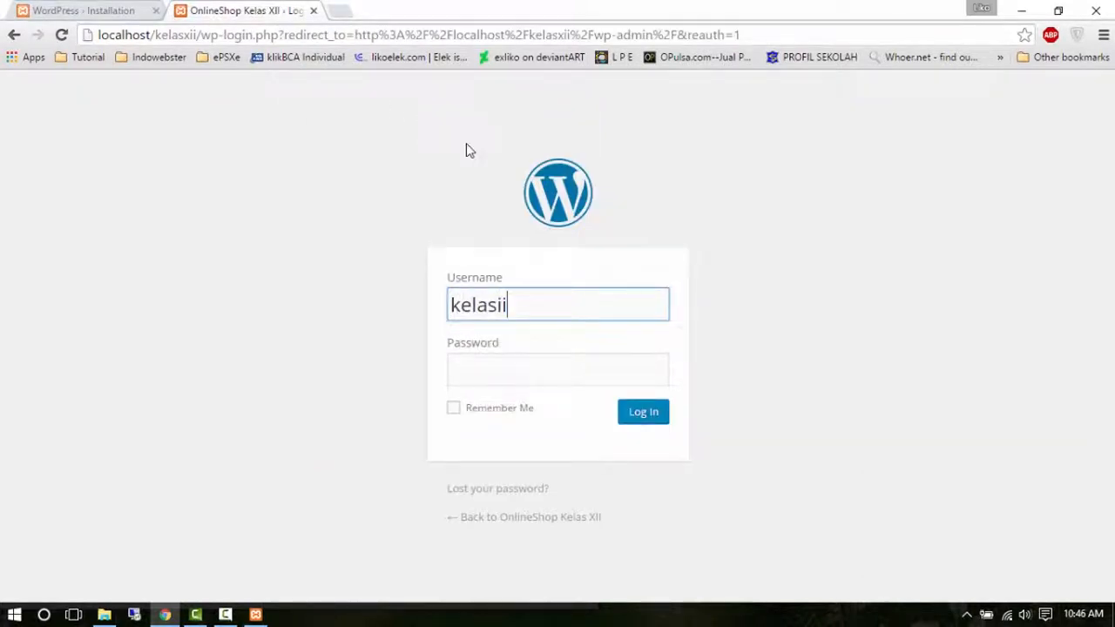
{"action": "key", "text": "BackSpace"}
{"action": "key", "text": "BackSpace"}
{"action": "type", "text": "xii"}
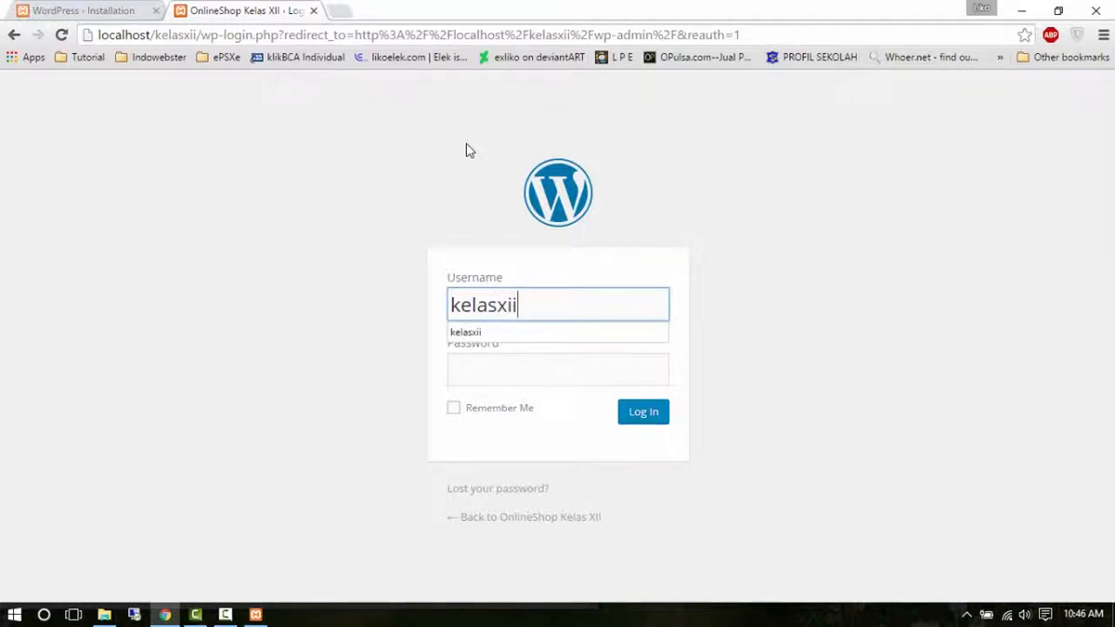
{"action": "left_click", "coordinate": [394, 284]}
{"action": "left_click", "coordinate": [524, 373]}
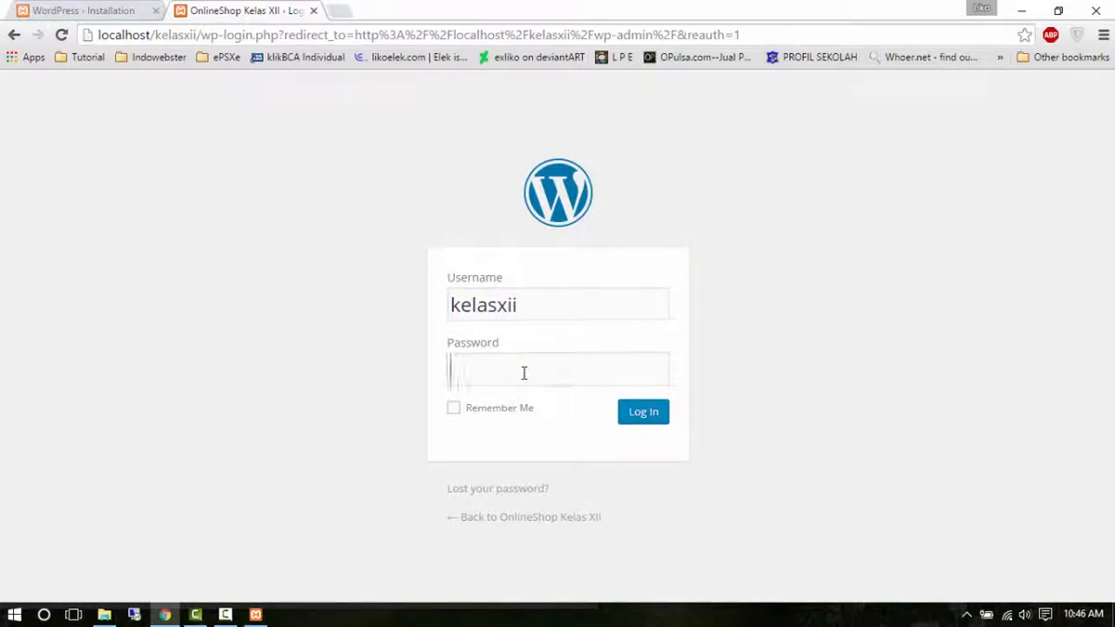
{"action": "type", "text": "••••••"}
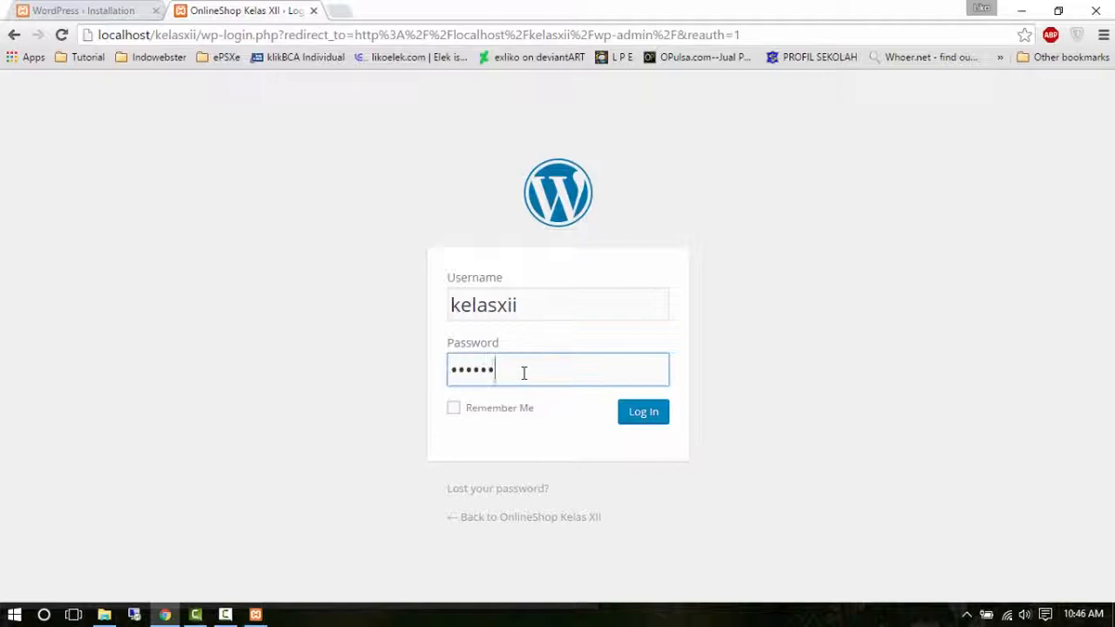
{"action": "left_click", "coordinate": [643, 416]}
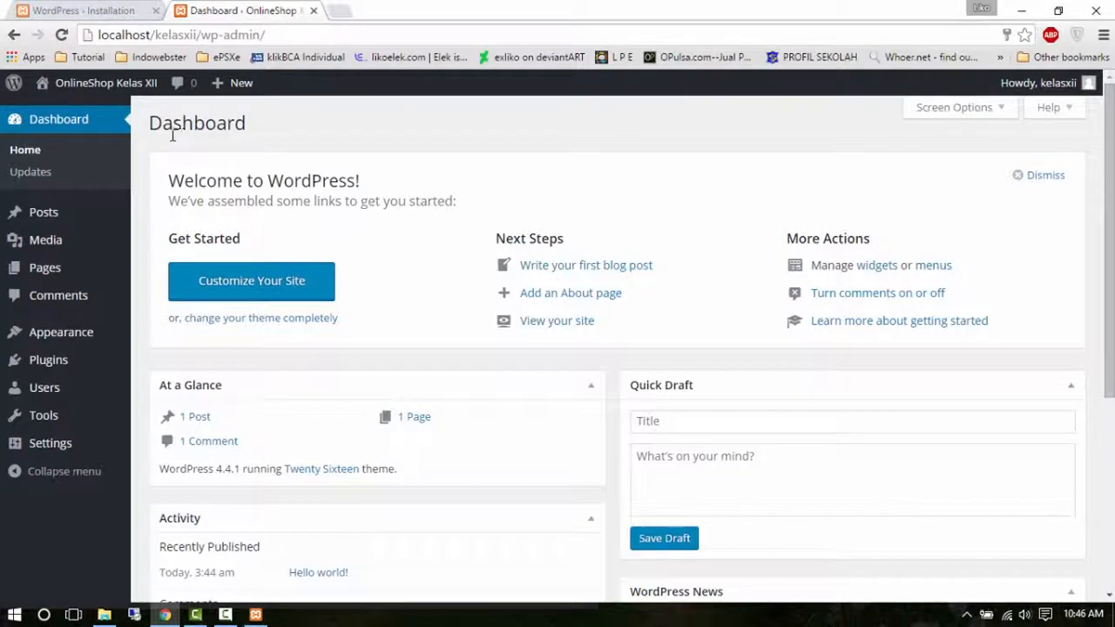
Reveal the Visit Site link under the OnlineShop Kelas XII admin-bar menu.
{"action": "mouse_move", "coordinate": [99, 91]}
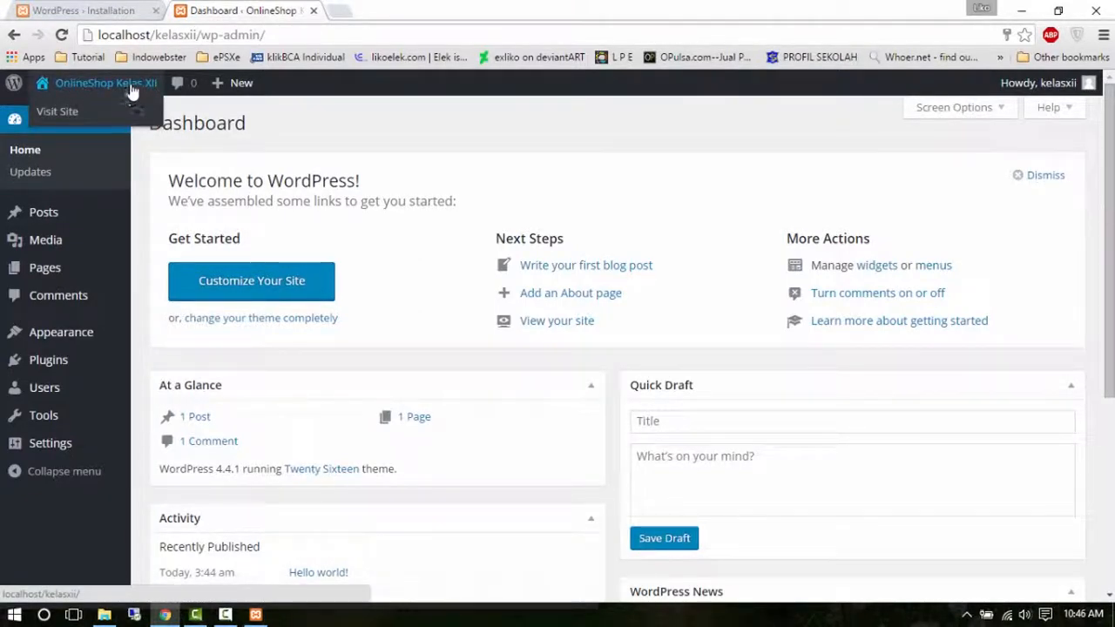
Open Visit Site in a new tab and view the OnlineShop Kelas XII front page there.
{"action": "right_click", "coordinate": [93, 116]}
{"action": "left_click", "coordinate": [178, 122]}
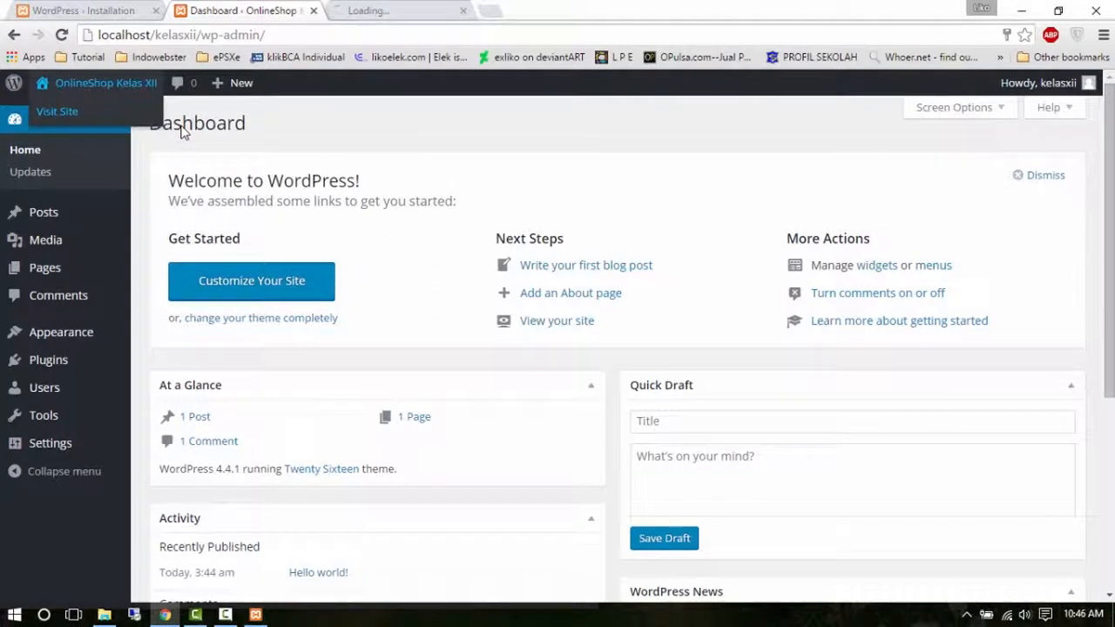
{"action": "left_click", "coordinate": [396, 16]}
{"action": "left_click", "coordinate": [267, 15]}
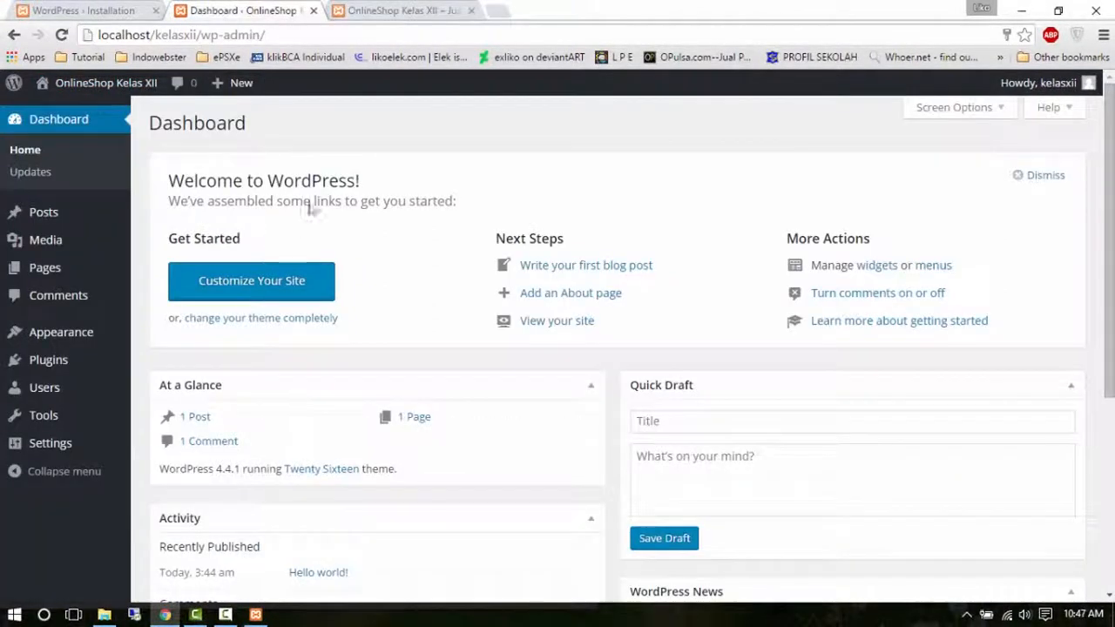
{"action": "left_click", "coordinate": [405, 10]}
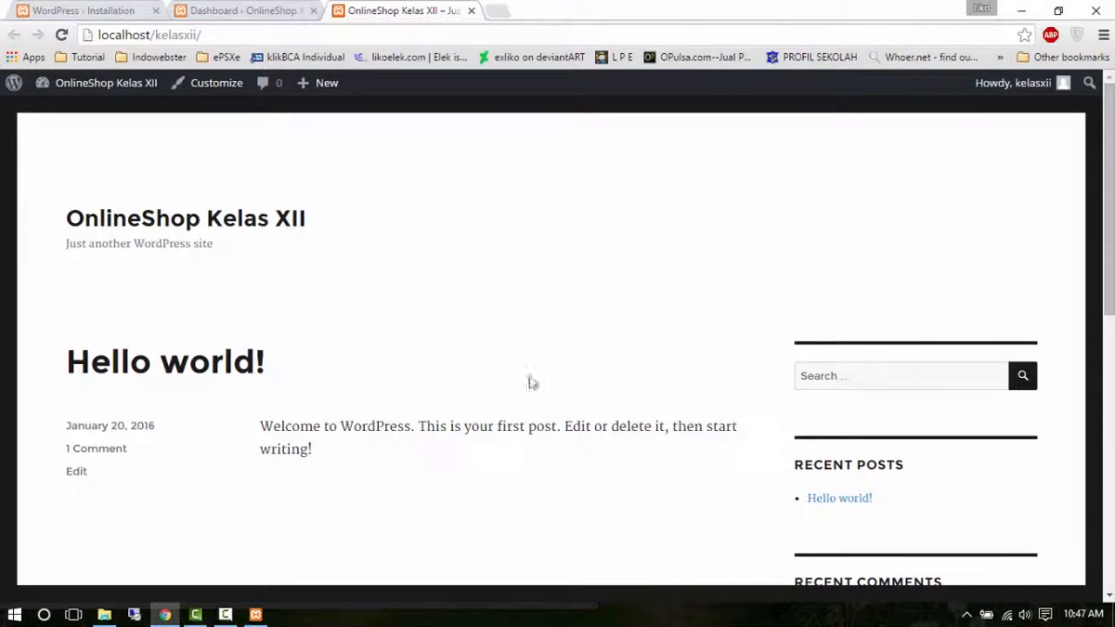